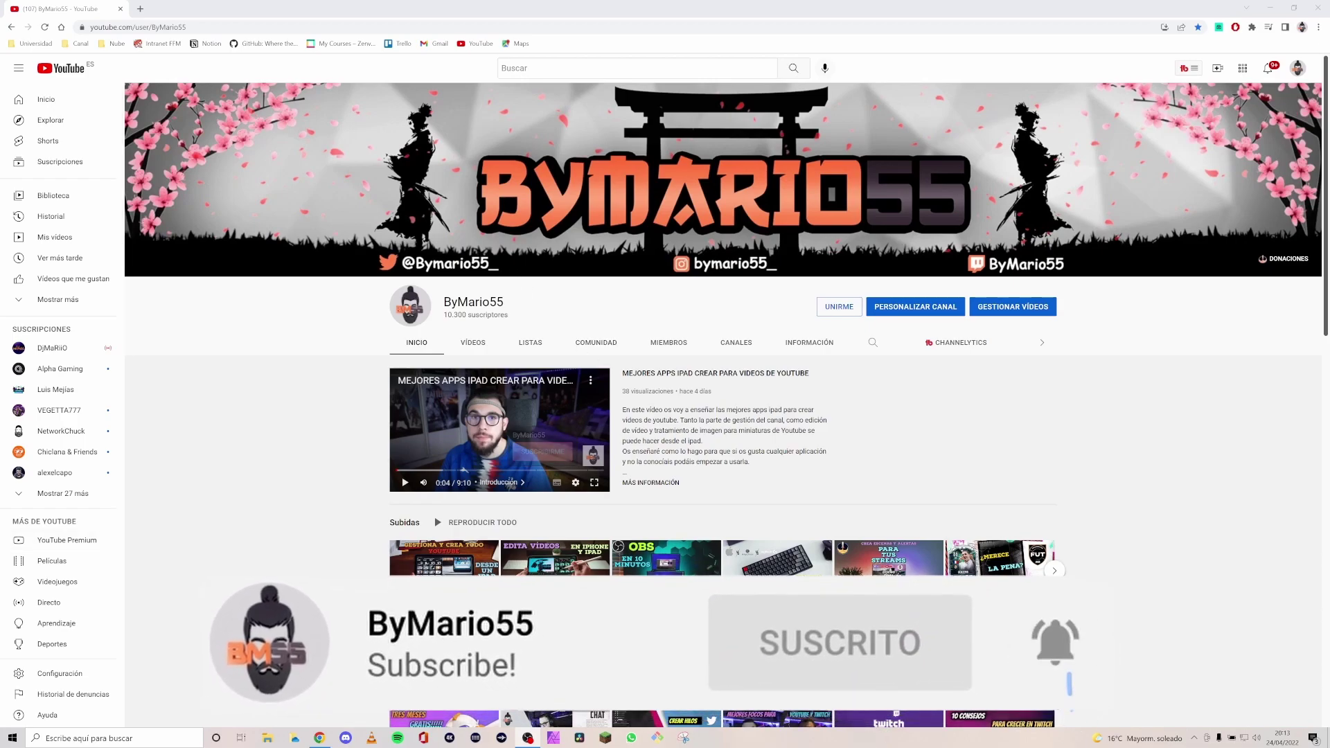
Step: Open the channel's video manager in YouTube Studio and go to the subtitles page for the whole channel
scroll(435, 517, down, 4)
scroll(614, 611, up, 3)
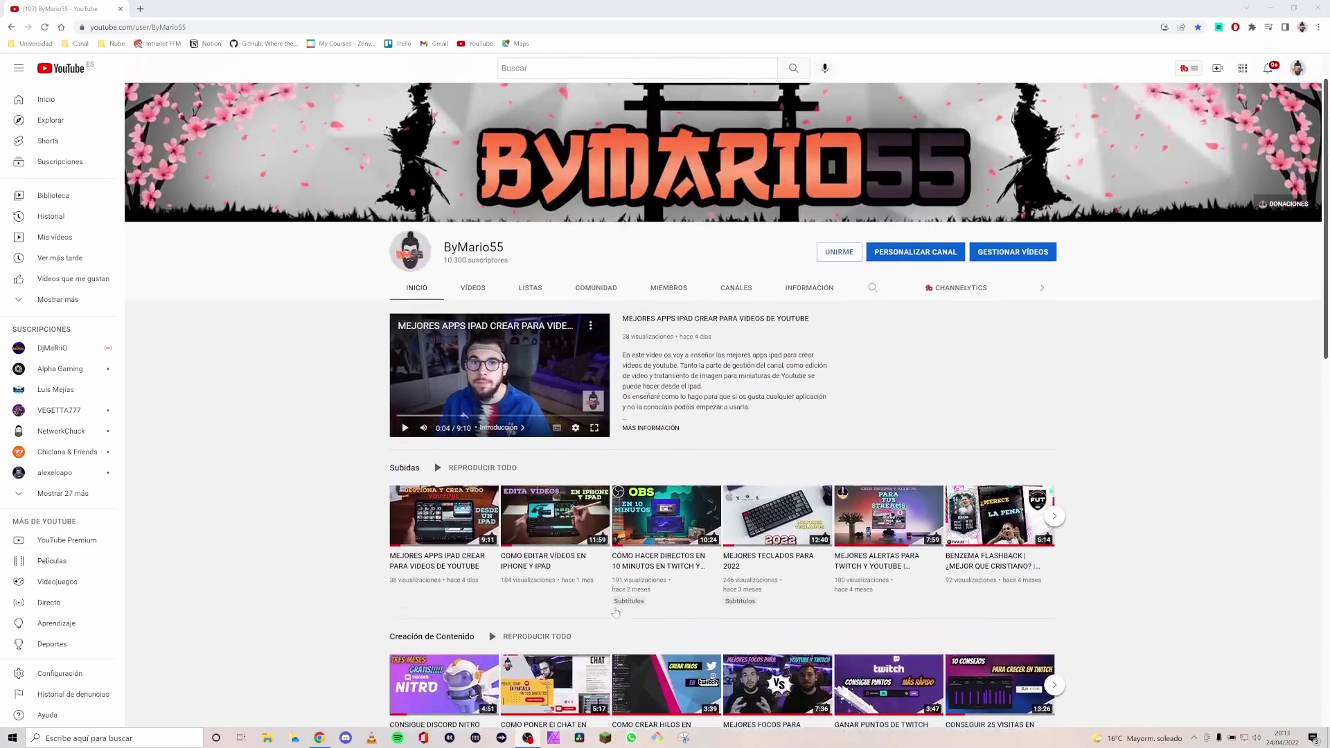
scroll(614, 611, up, 1)
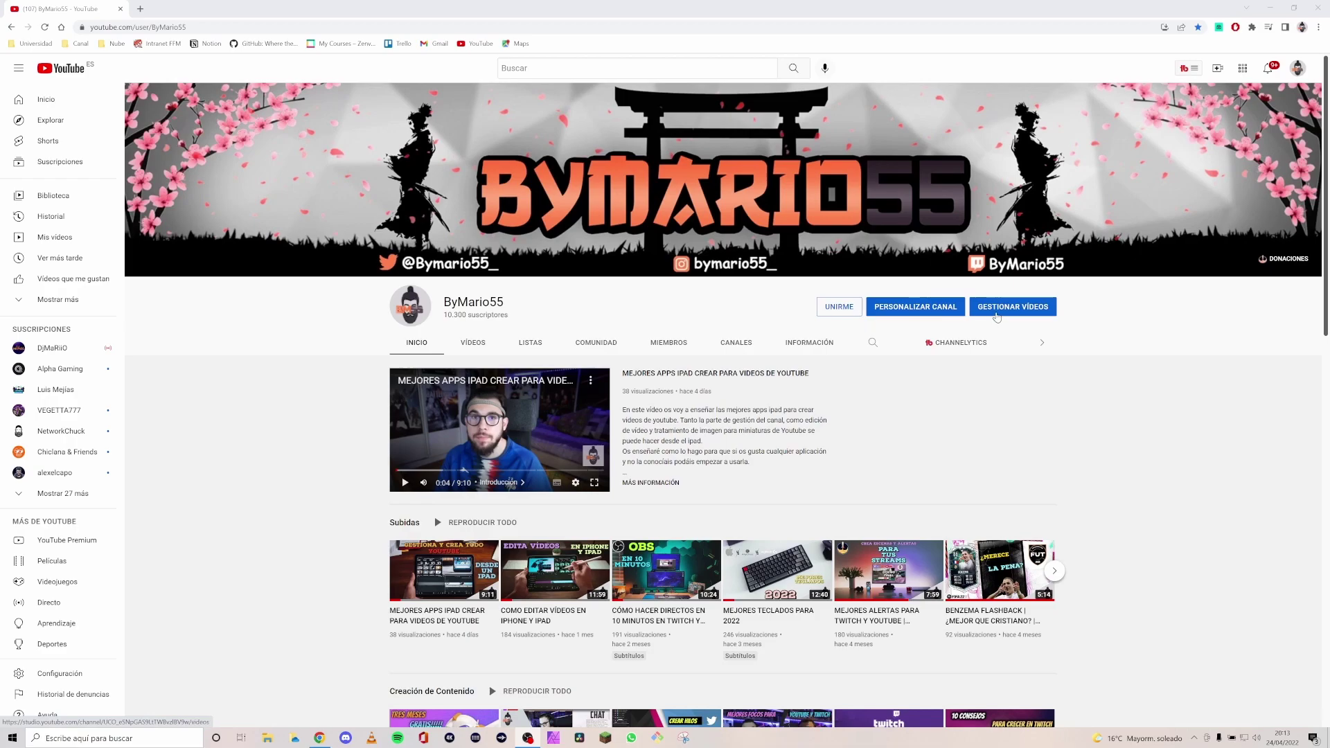
click(1000, 312)
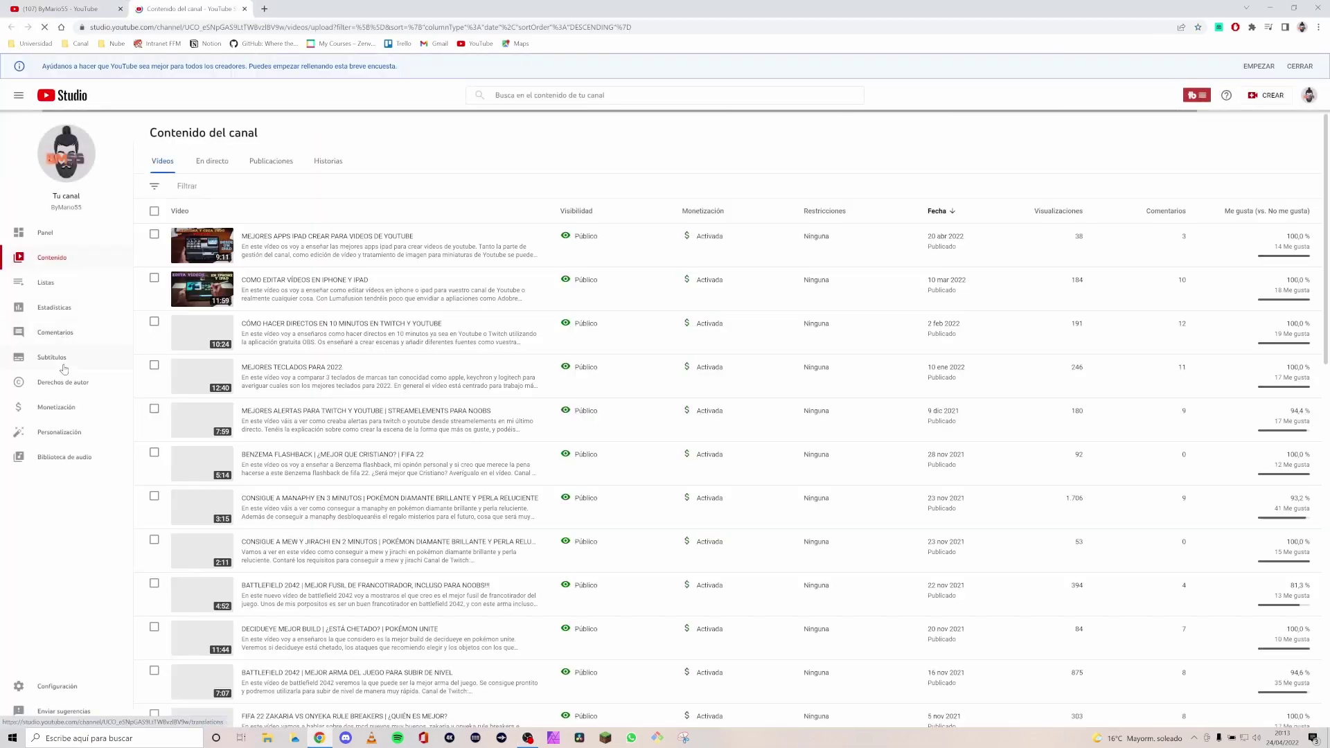
click(52, 358)
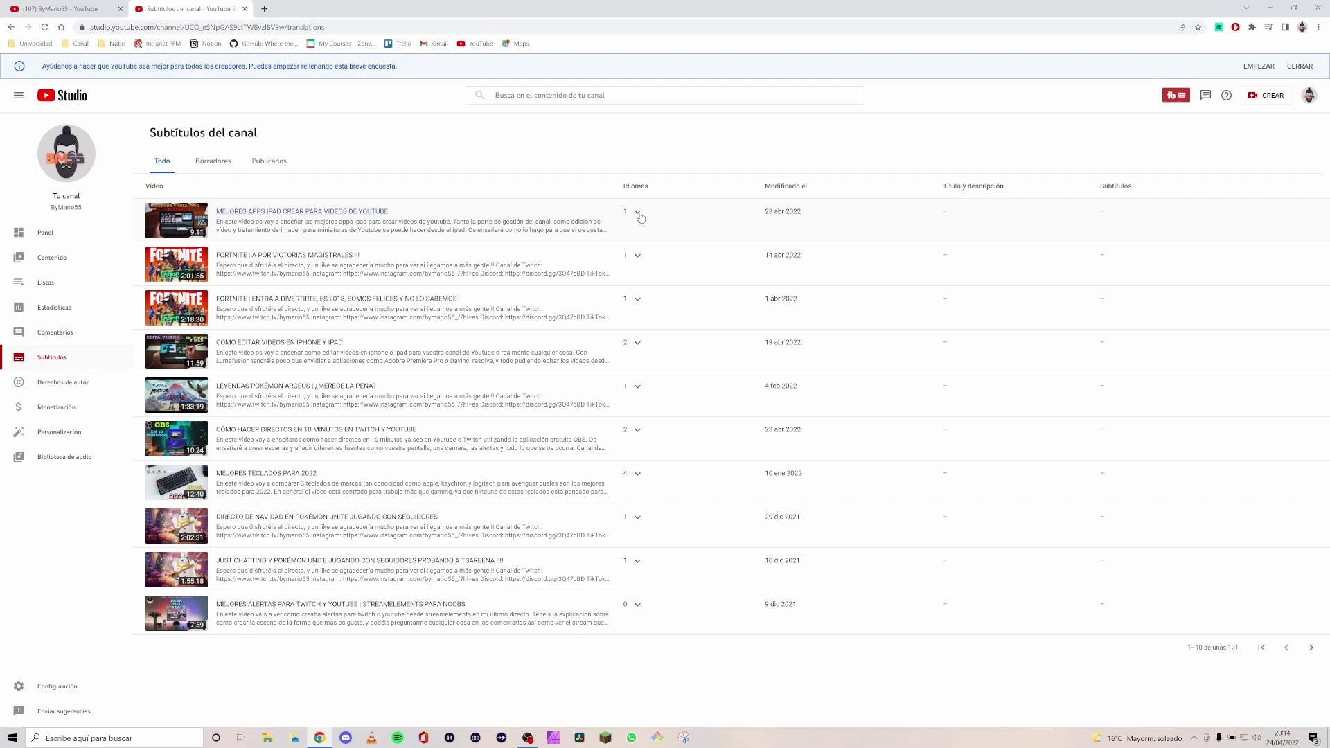
Step: Check the subtitle languages listed for the iPad apps video and for the MEJORES TECLADOS PARA 2022 video
click(638, 212)
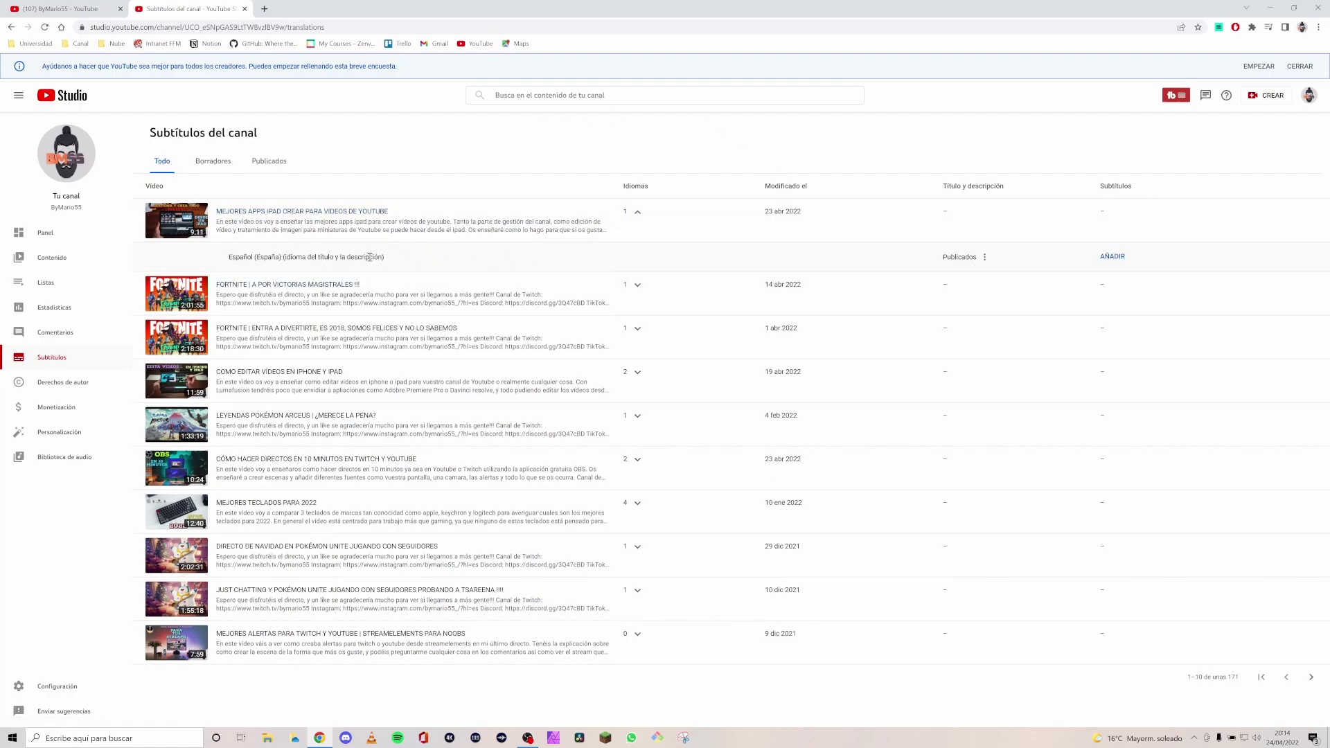
click(638, 213)
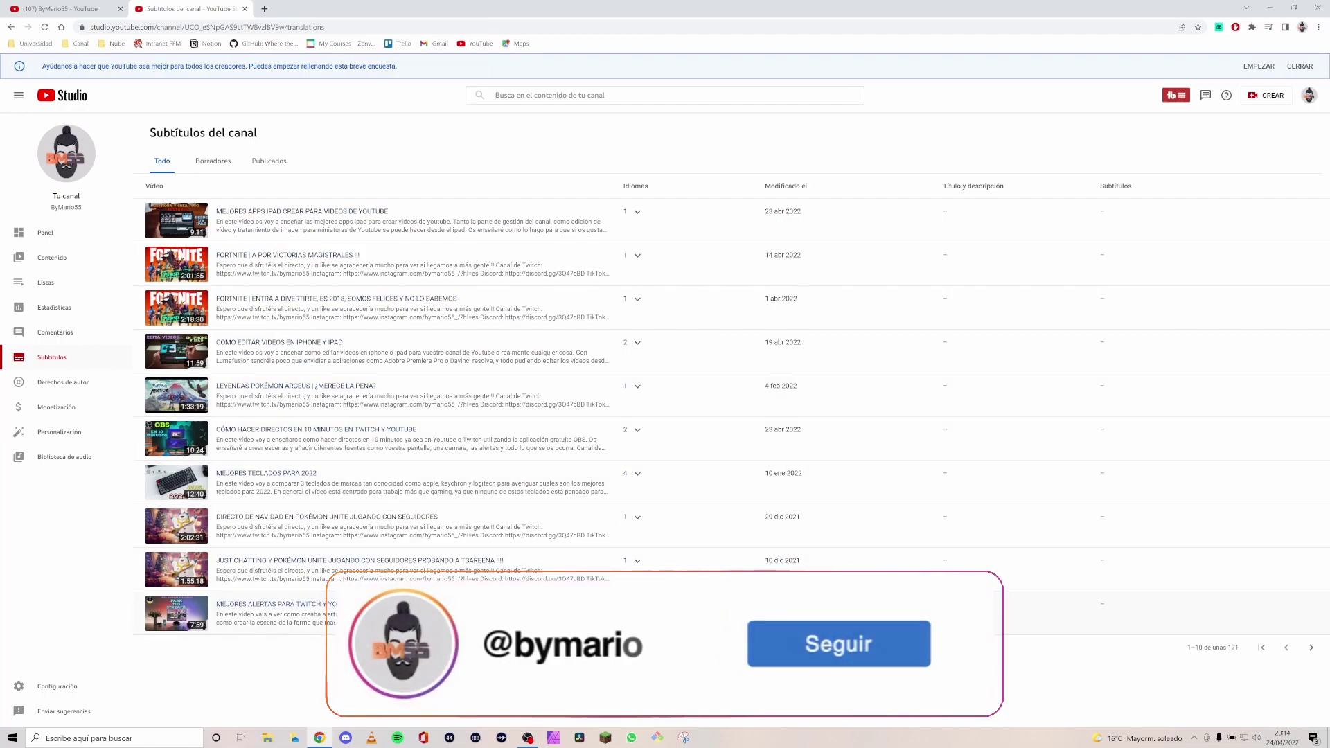
click(629, 476)
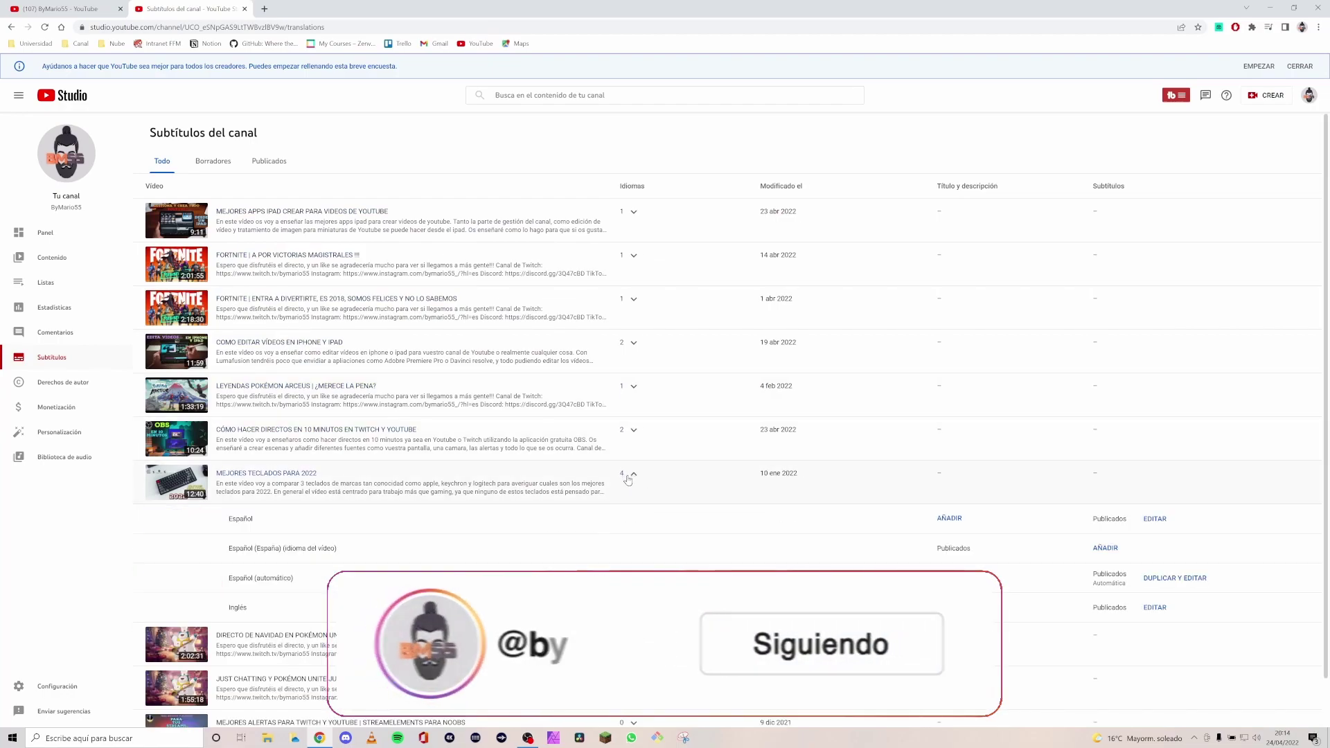
click(631, 476)
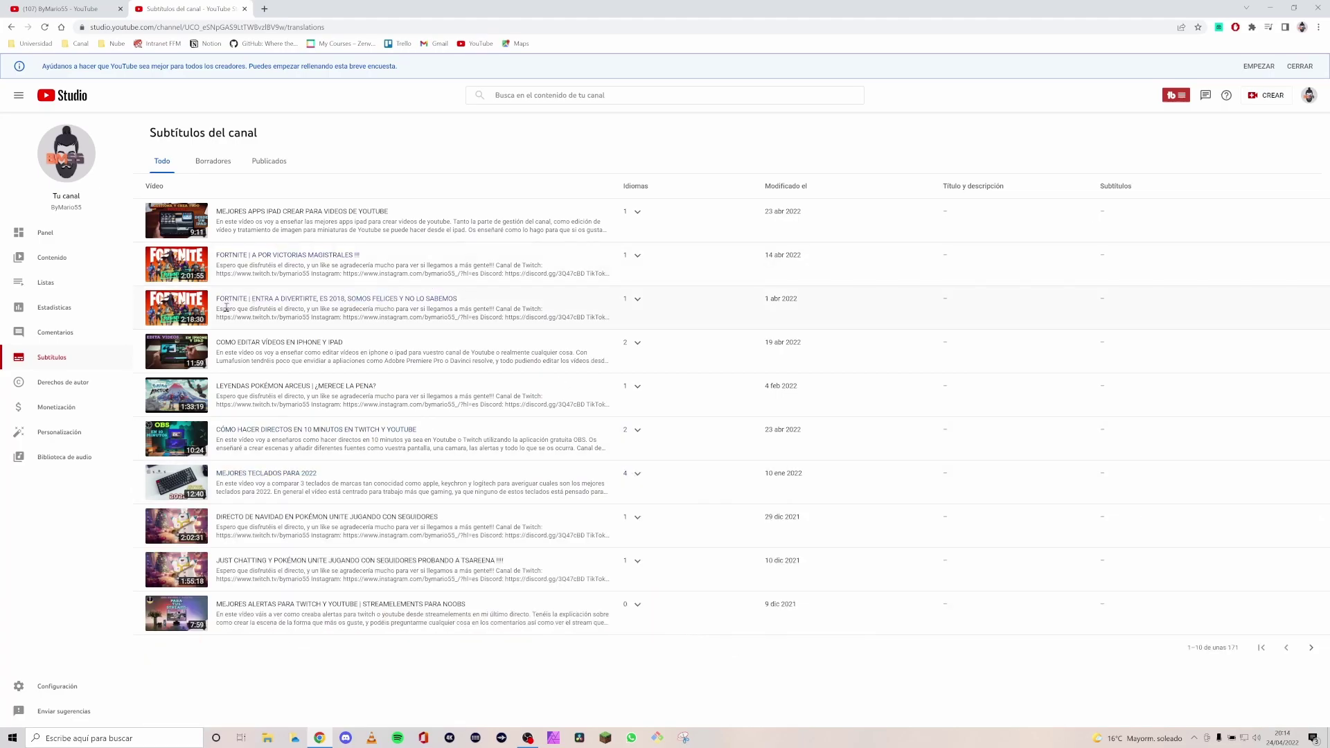
Step: View the methods offered for adding Español (España) subtitles to the iPad apps video, adding none
click(638, 213)
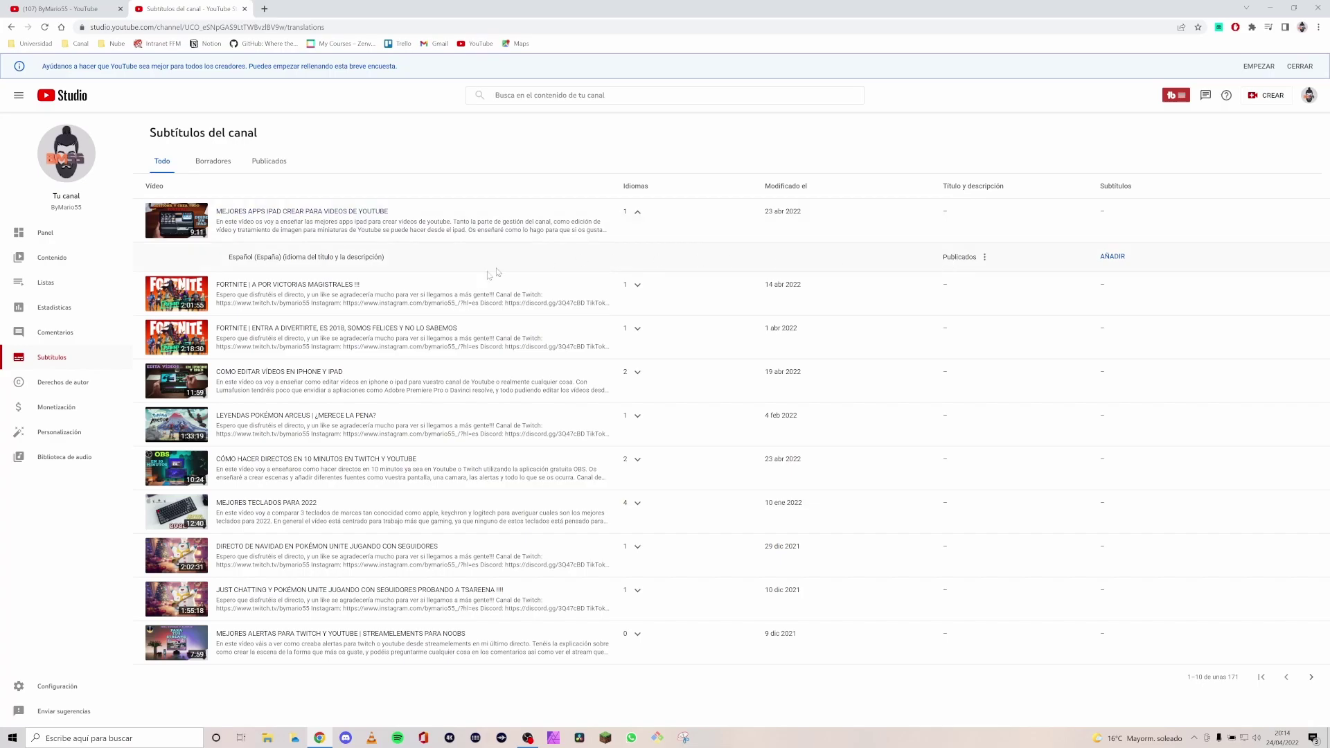
click(1111, 258)
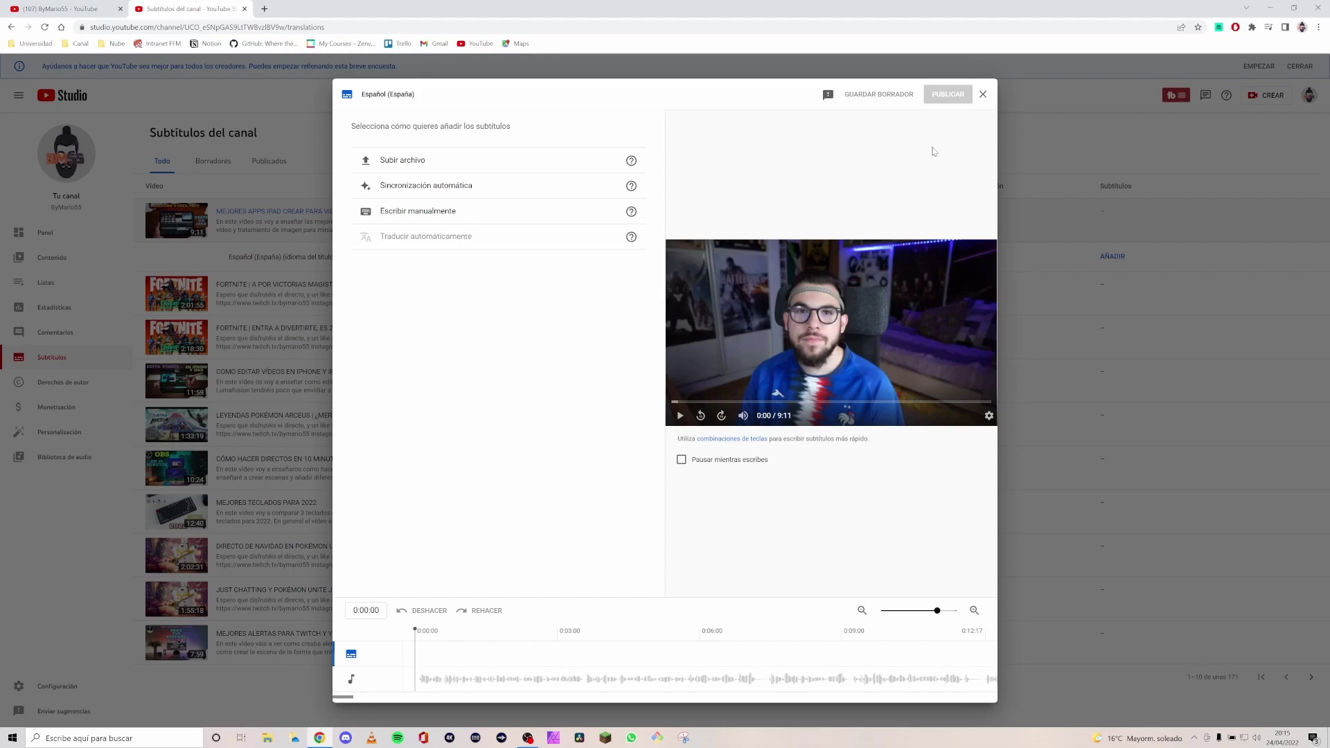
click(983, 95)
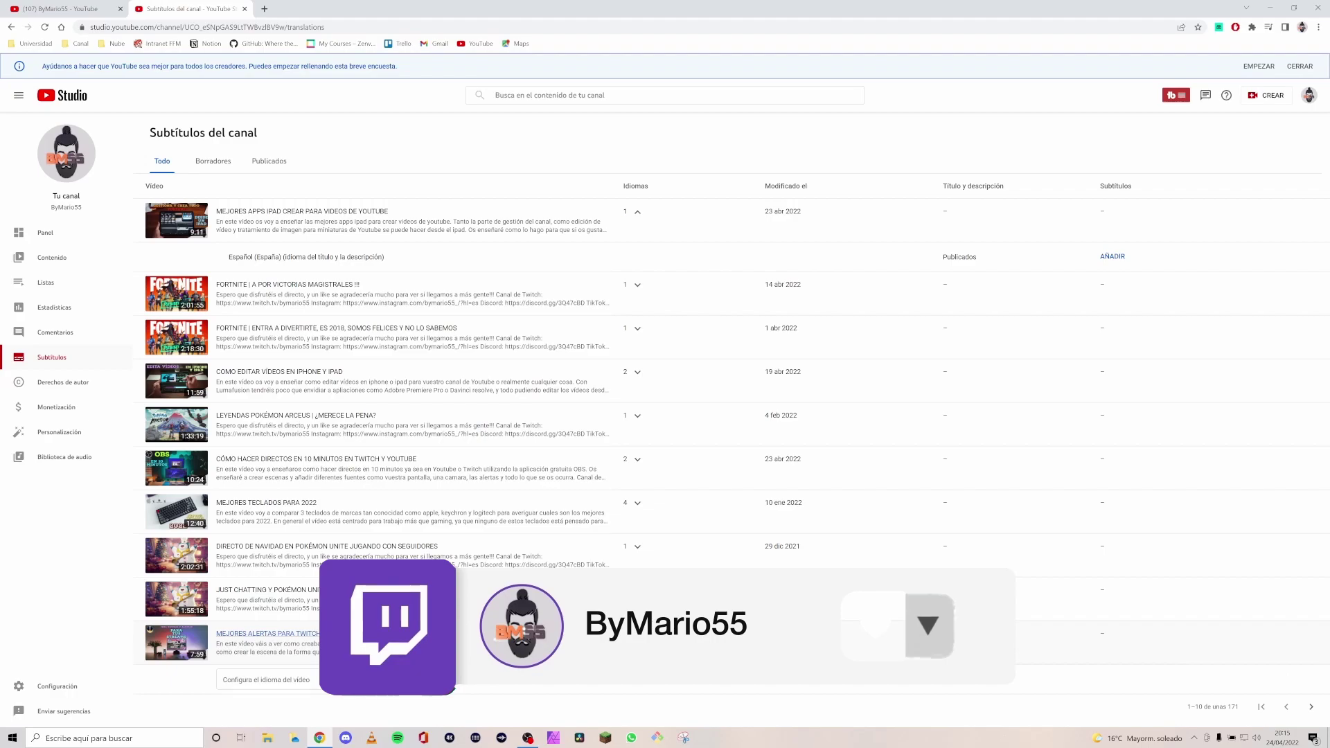
Step: Set the language of the MEJORES ALERTAS PARA TWITCH Y YOUTUBE video to Español, keeping it as the channel's default language
click(289, 655)
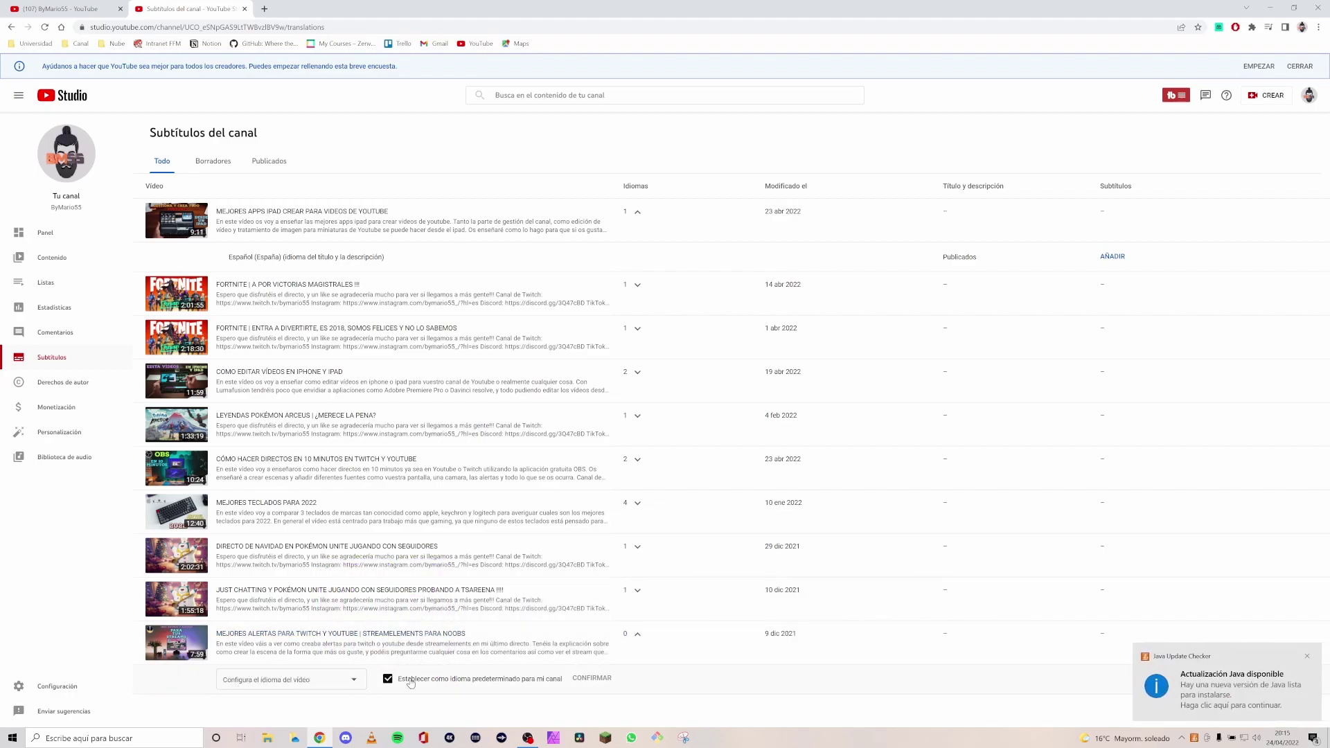
click(1307, 657)
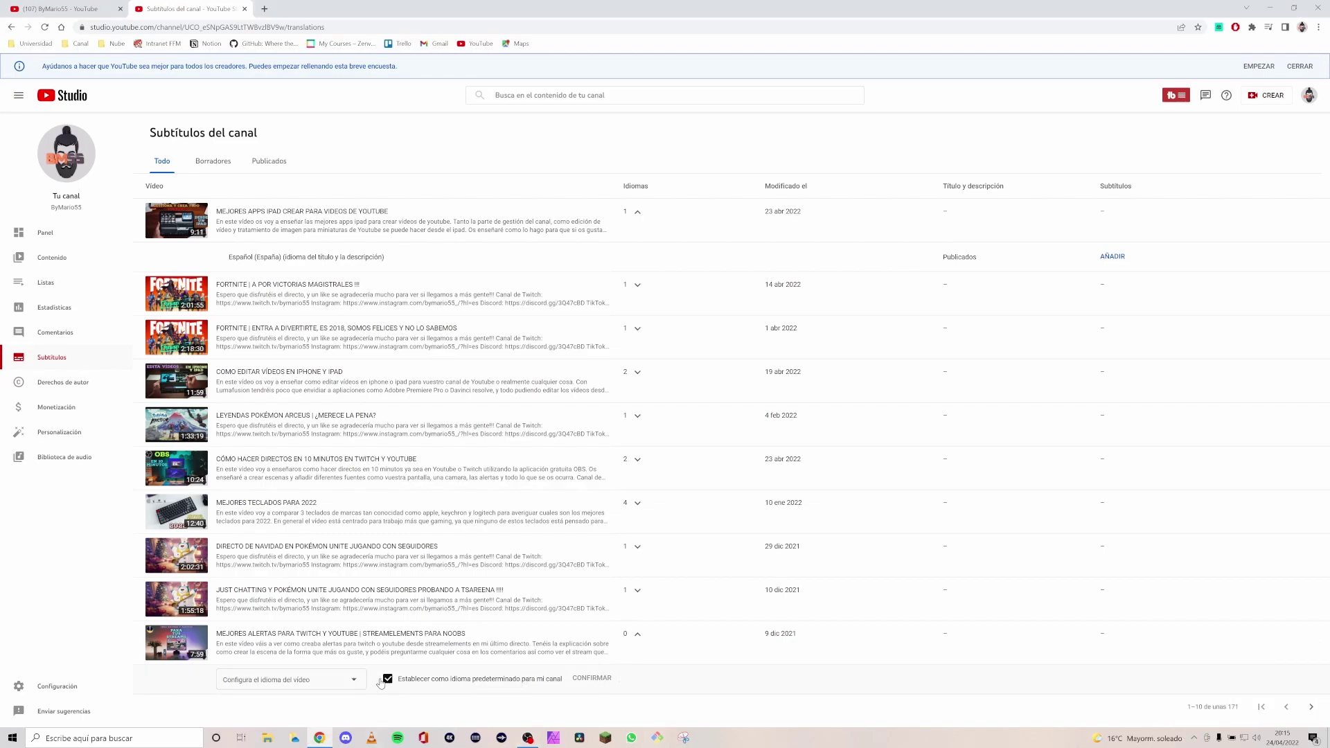
click(348, 683)
scroll(305, 404, down, 6)
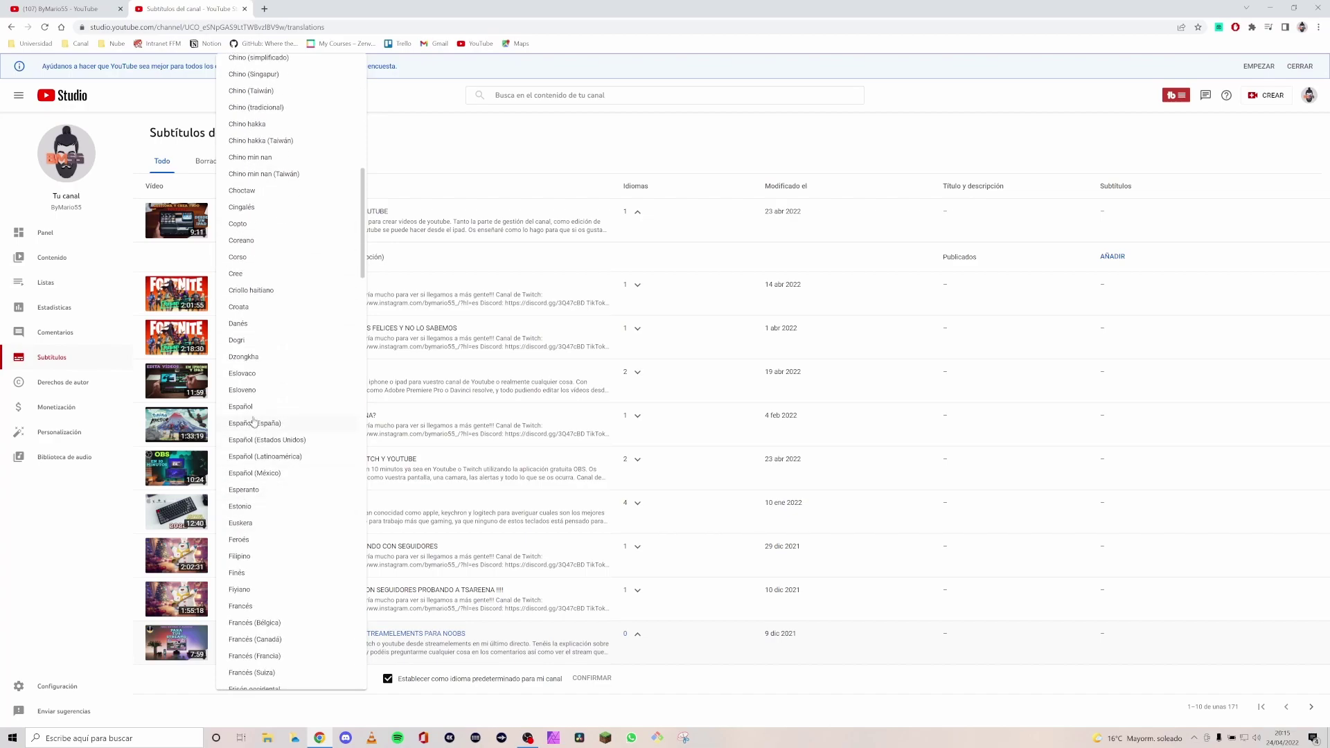
click(249, 447)
click(589, 679)
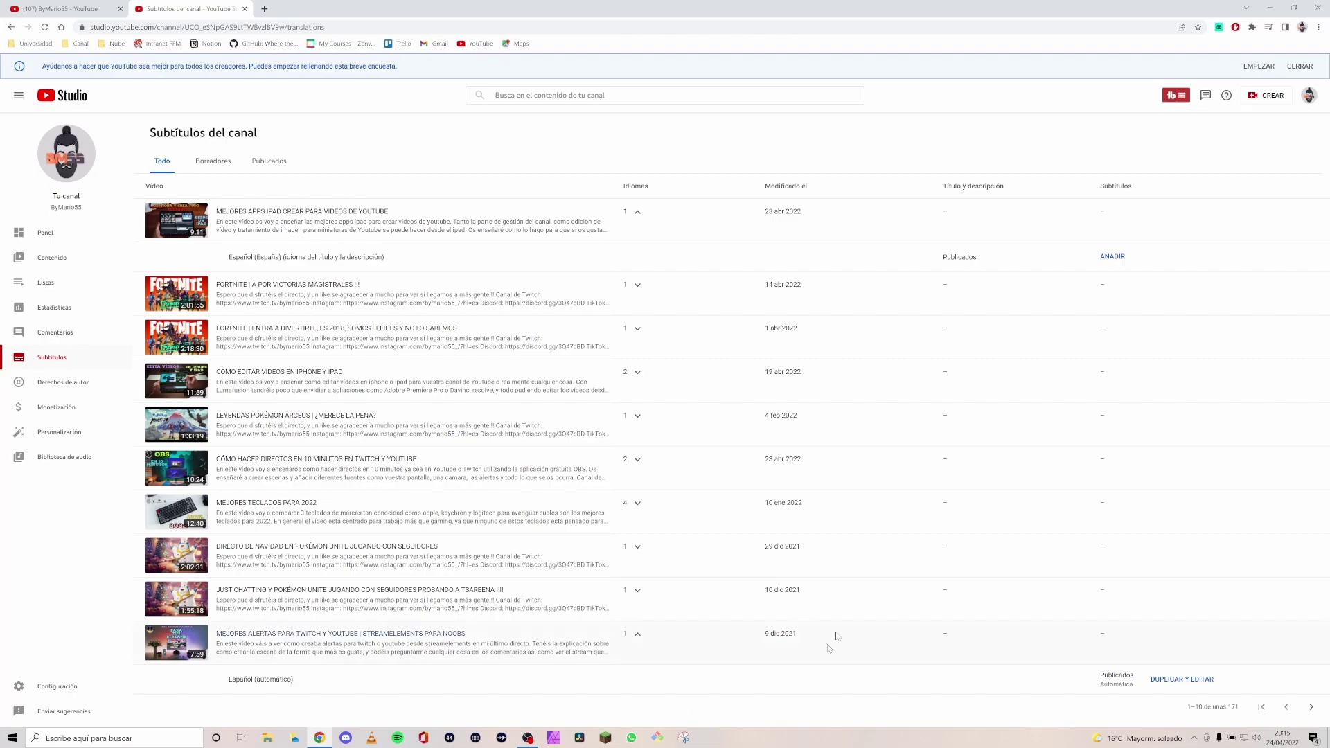
Step: Duplicate the alerts video's automatic Spanish subtitles for editing and preview the first seconds of playback
click(1183, 680)
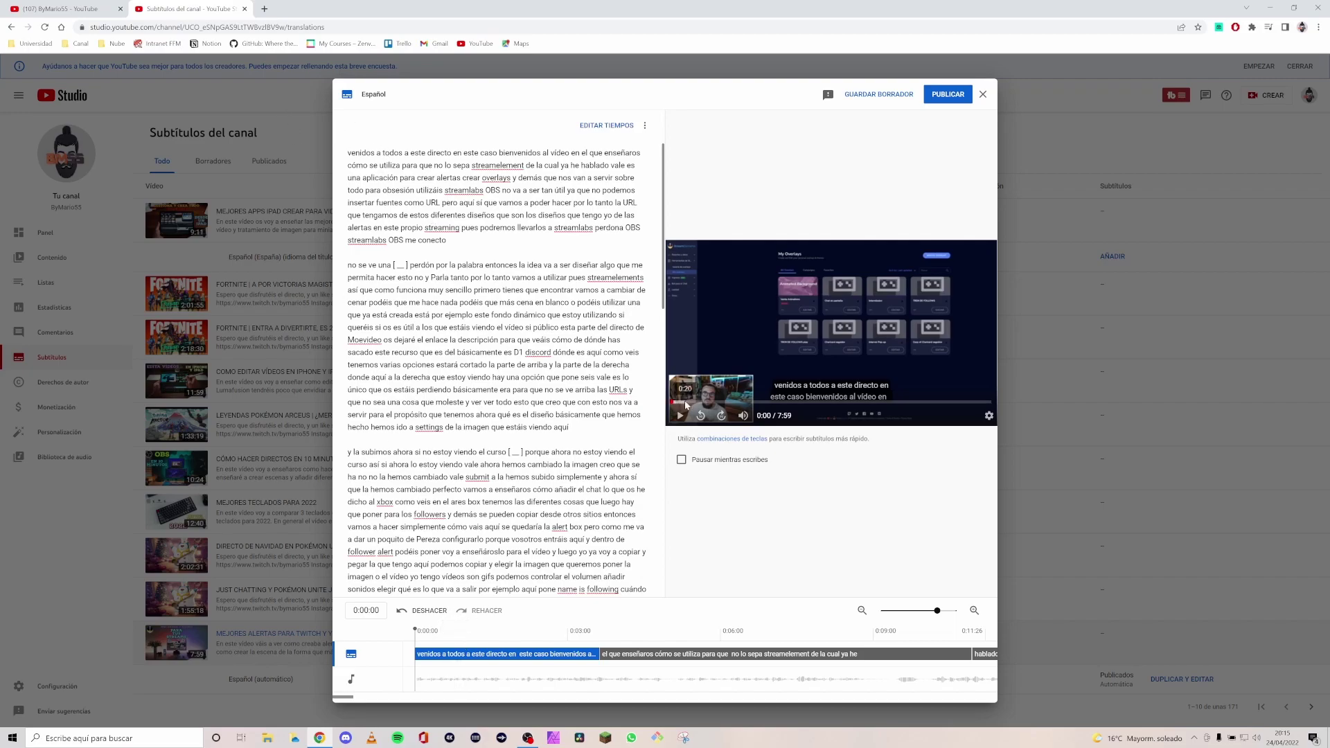
click(681, 417)
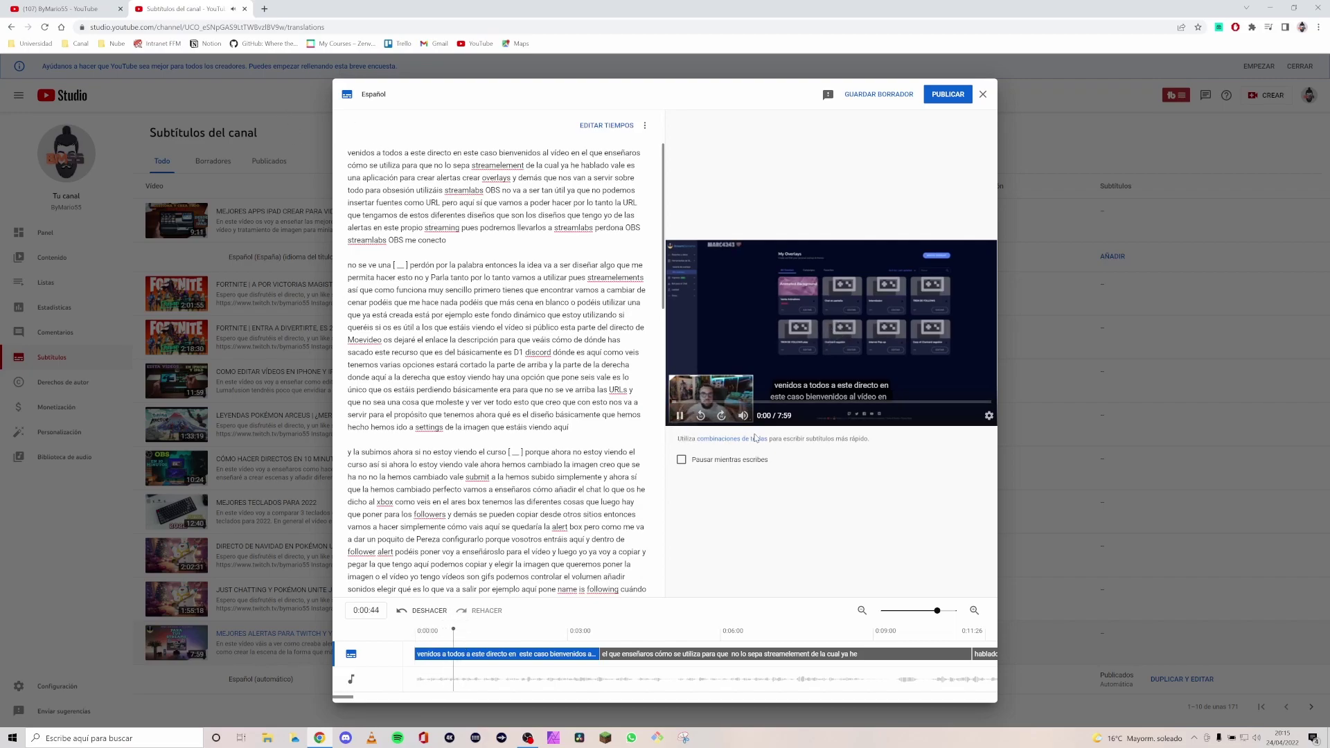
click(680, 417)
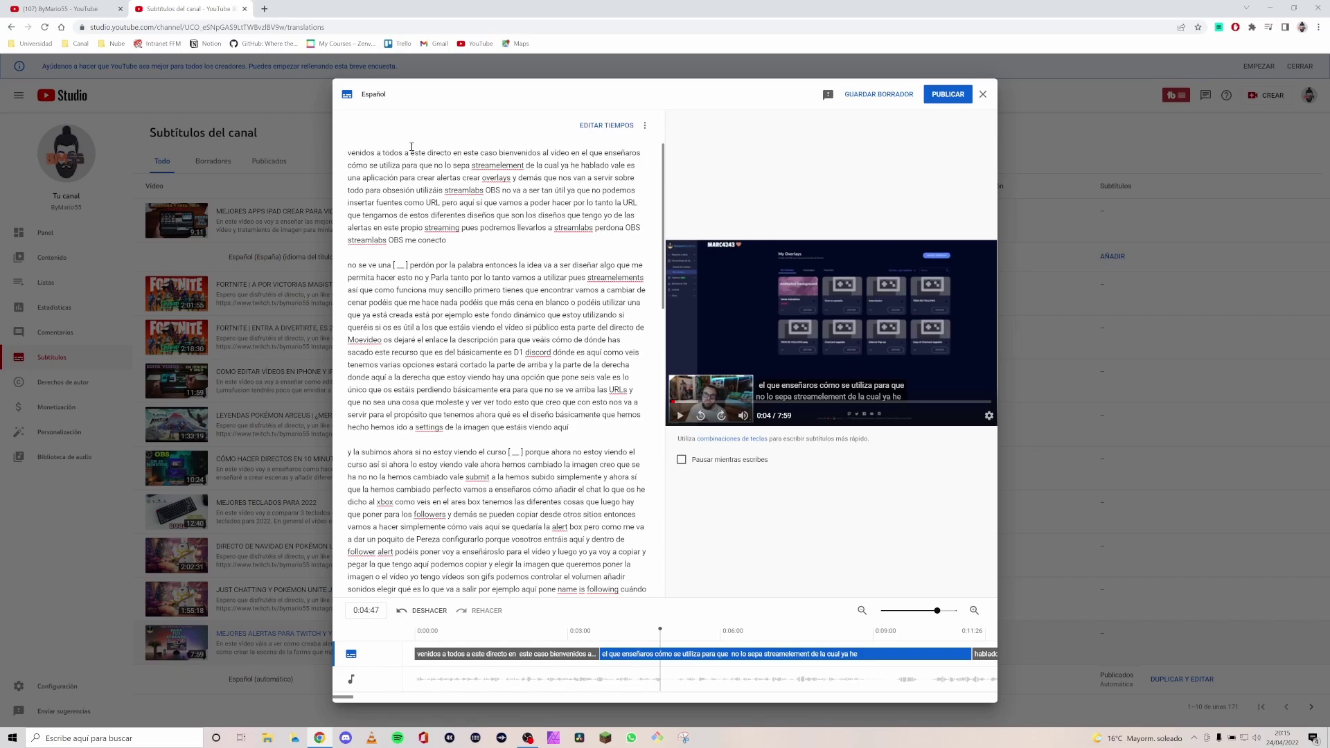
Step: Correct the first subtitle word to "bienvenidos" and publish the Spanish subtitles
text(bien)
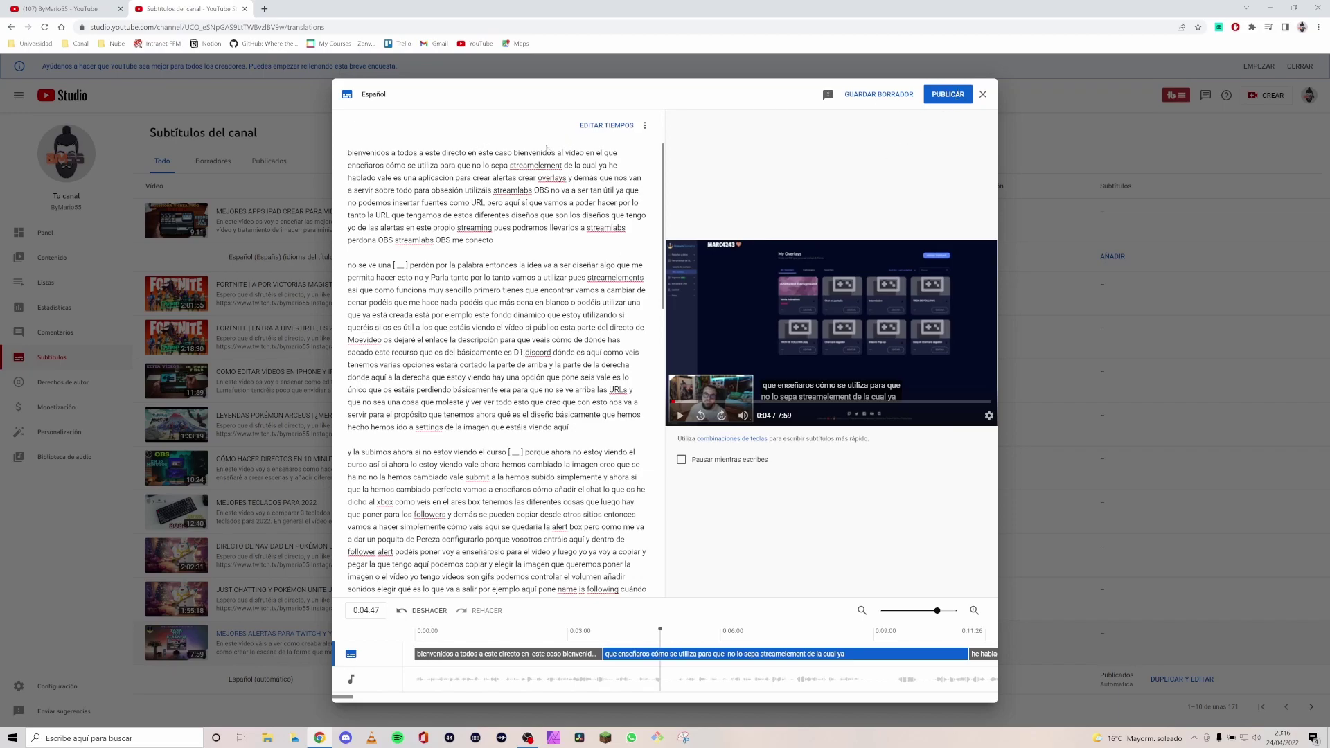
click(948, 94)
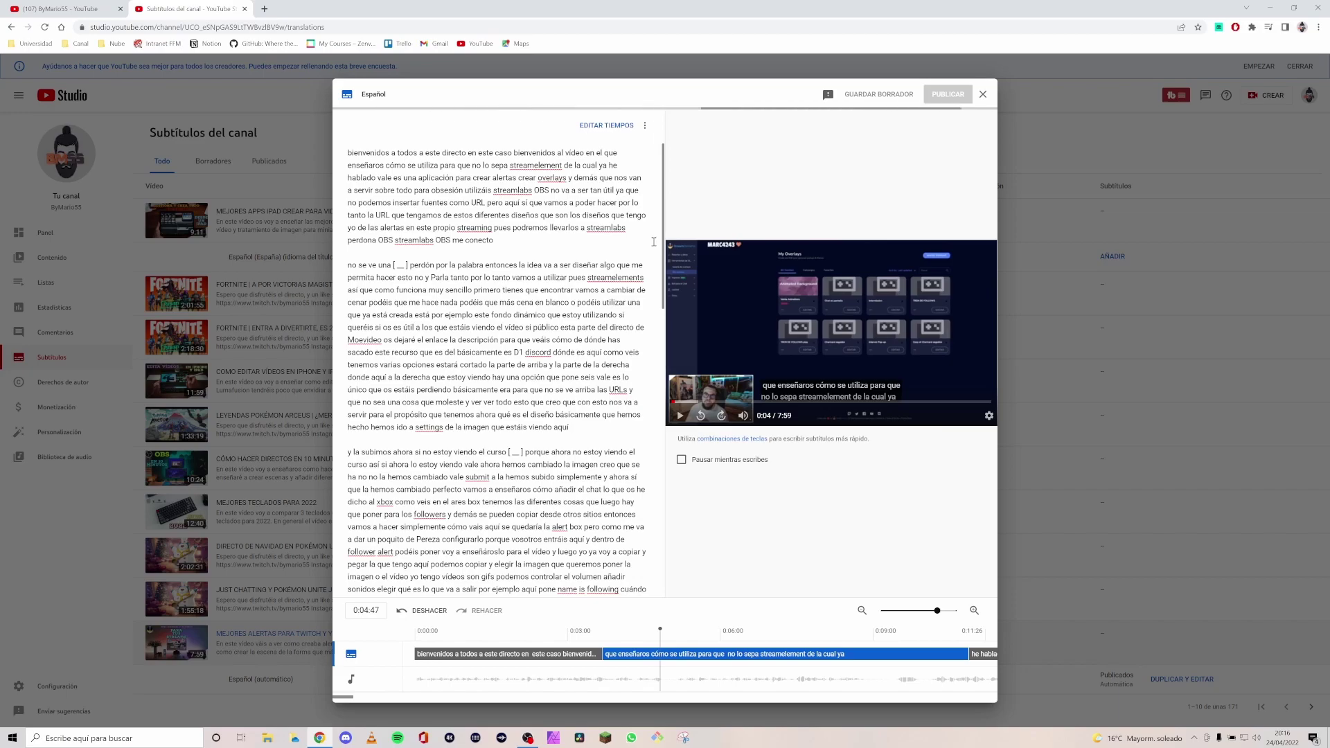
scroll(526, 589, down, 1)
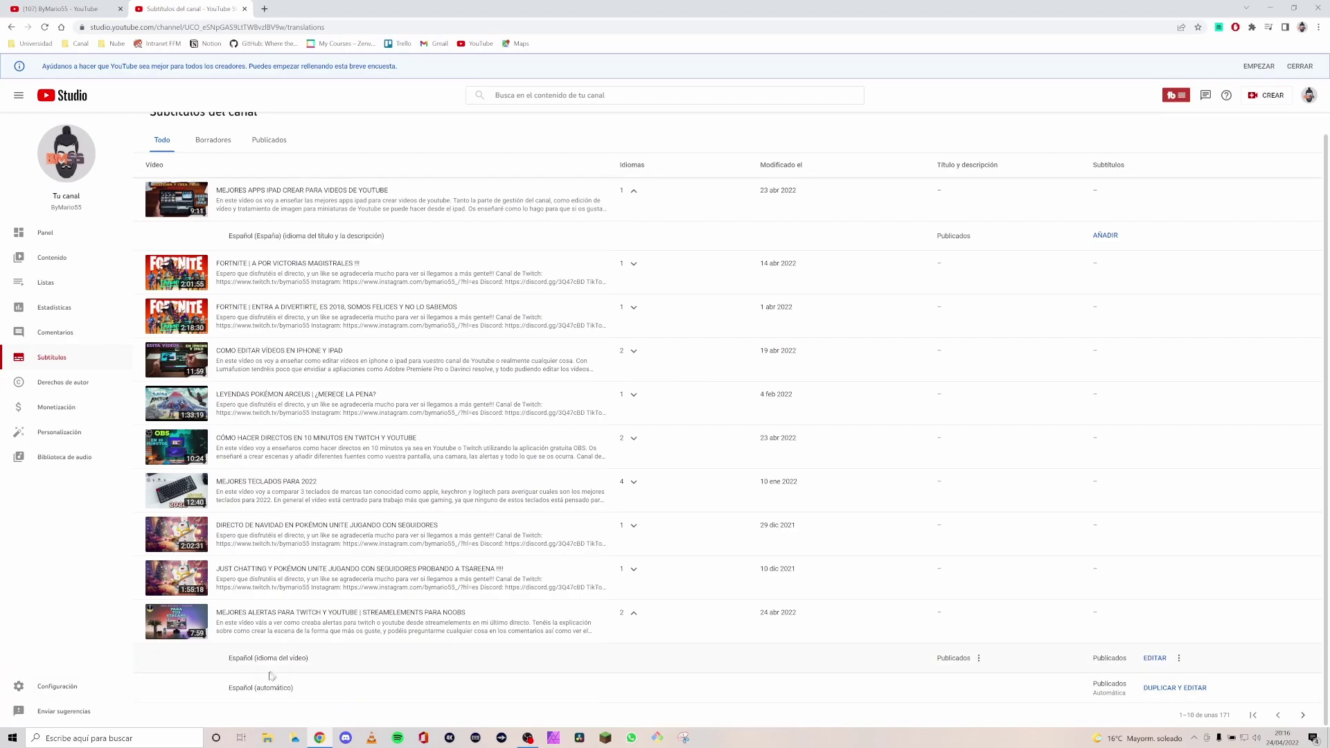
scroll(263, 592, up, 1)
scroll(274, 606, down, 1)
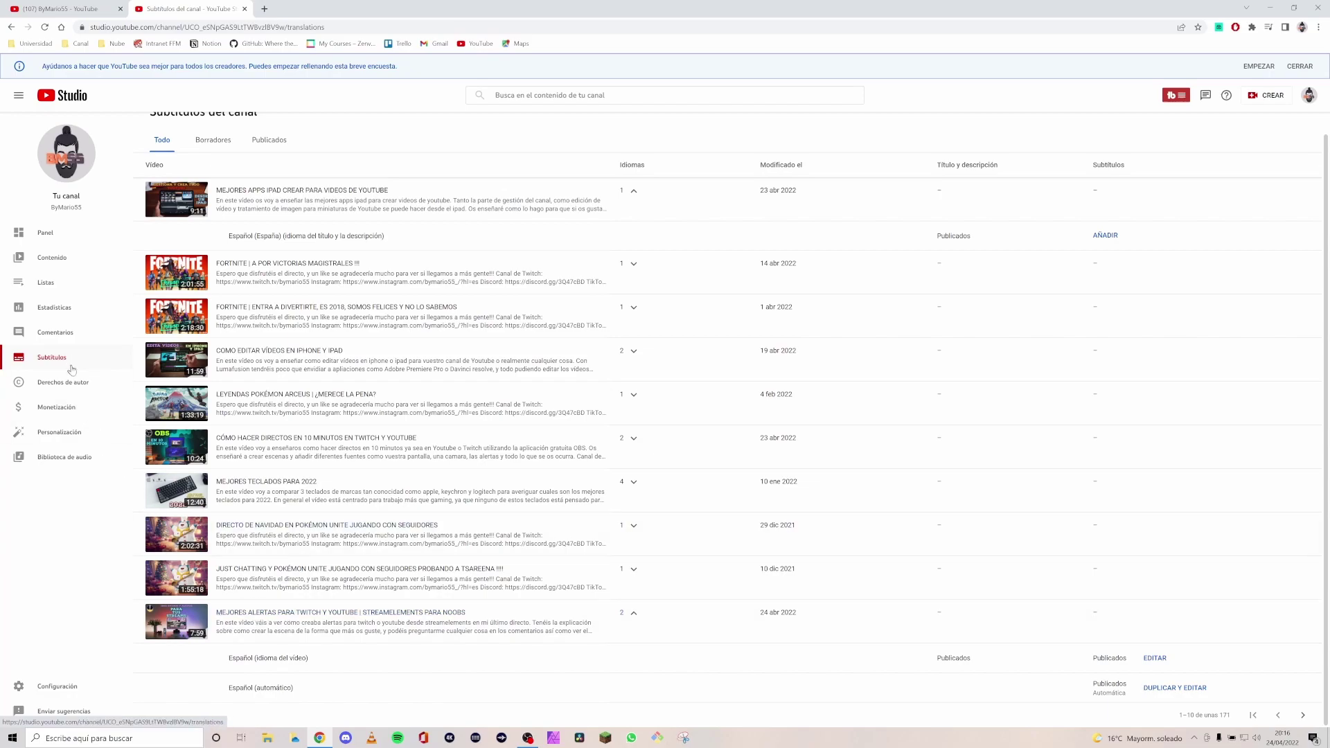
Step: Open the MEJORES ALERTAS PARA TWITCH Y YOUTUBE video from the channel content and go to its own subtitles page
click(68, 259)
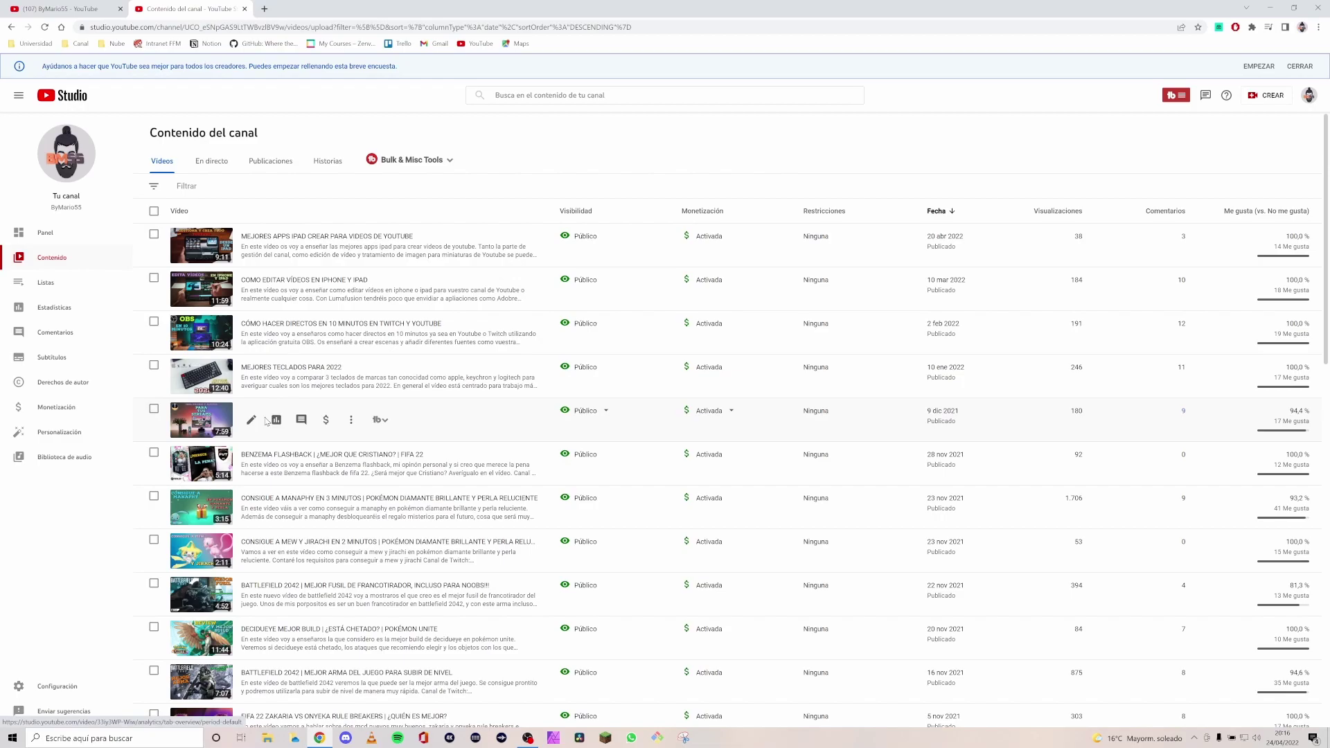
click(376, 400)
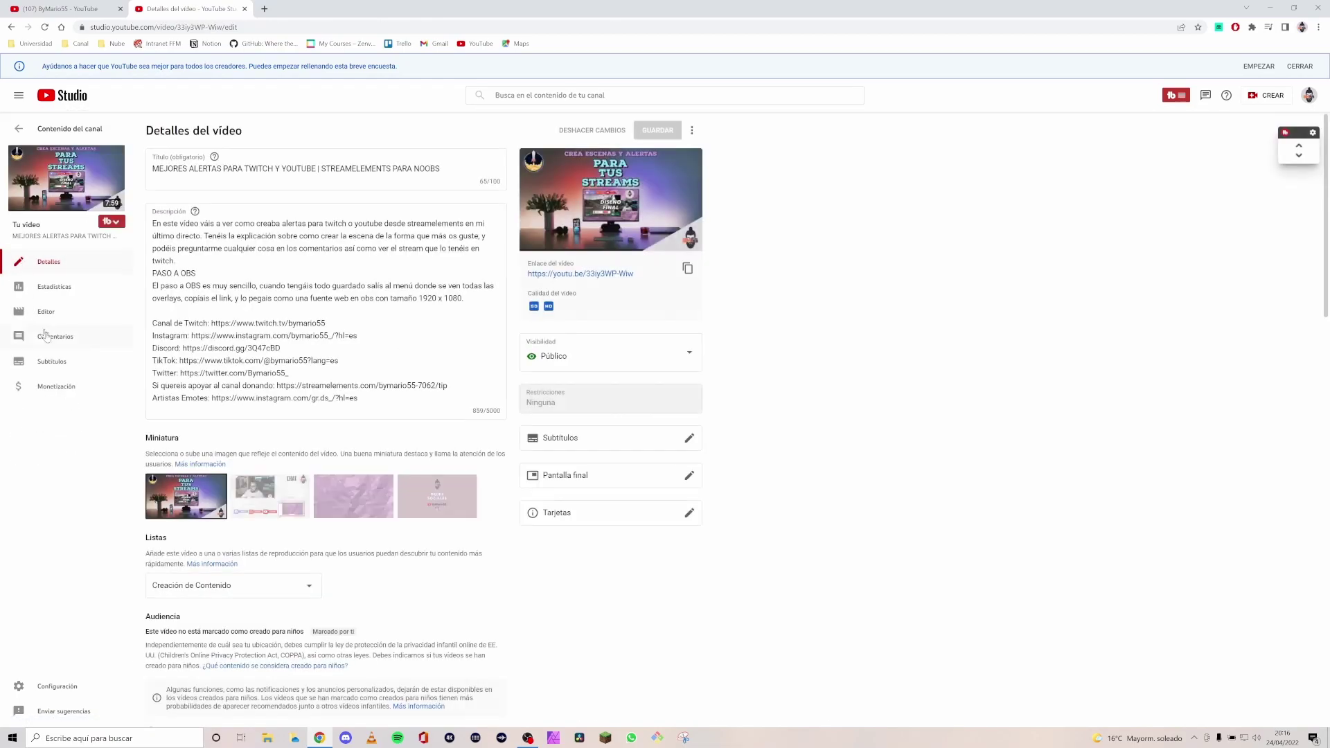
click(79, 370)
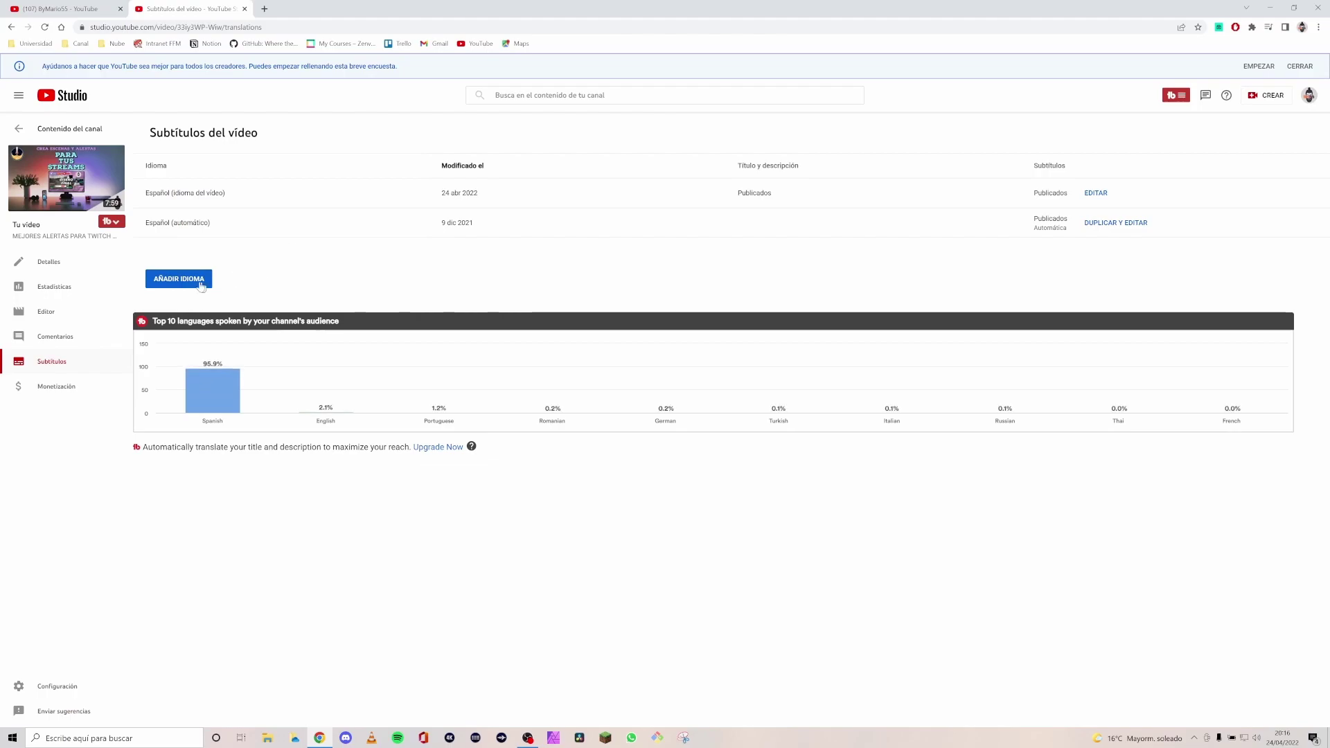
Step: Add Inglés as a new subtitle language for the video
click(279, 287)
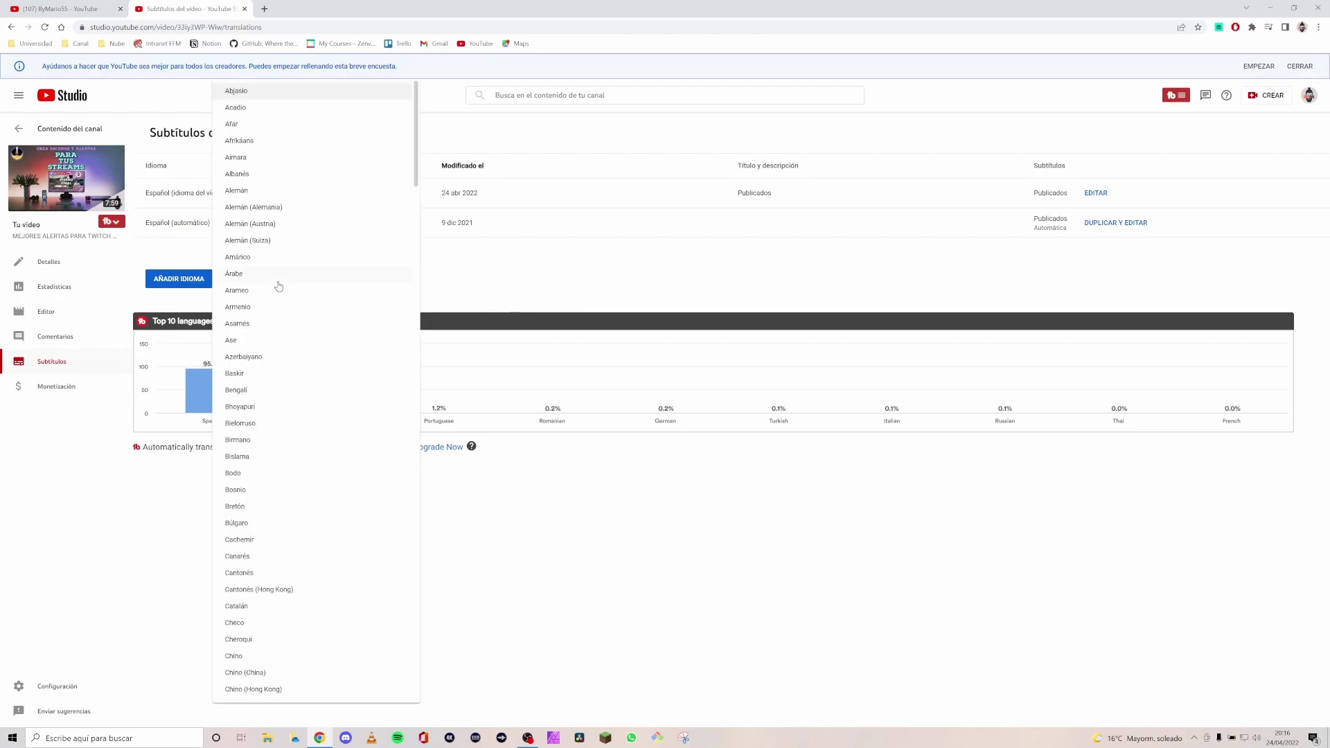
scroll(279, 286, down, 9)
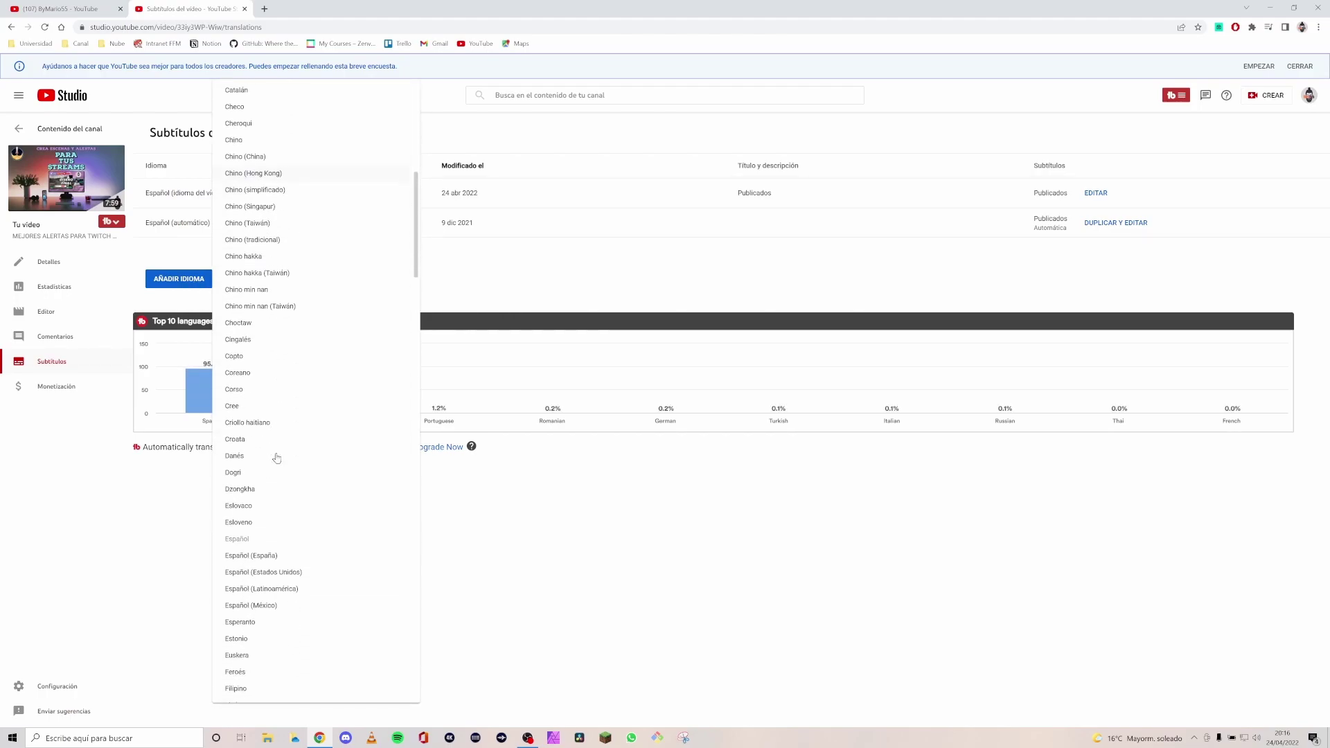
scroll(247, 513, down, 5)
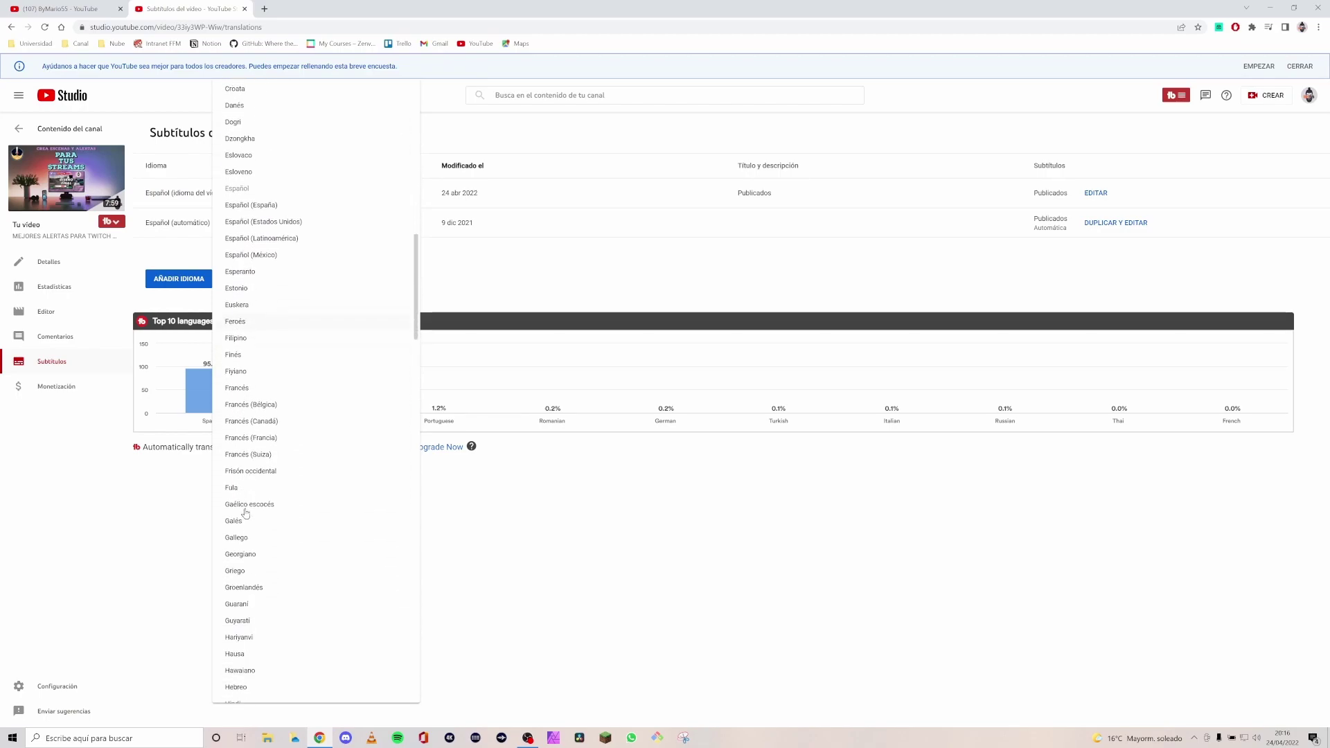
scroll(247, 514, down, 3)
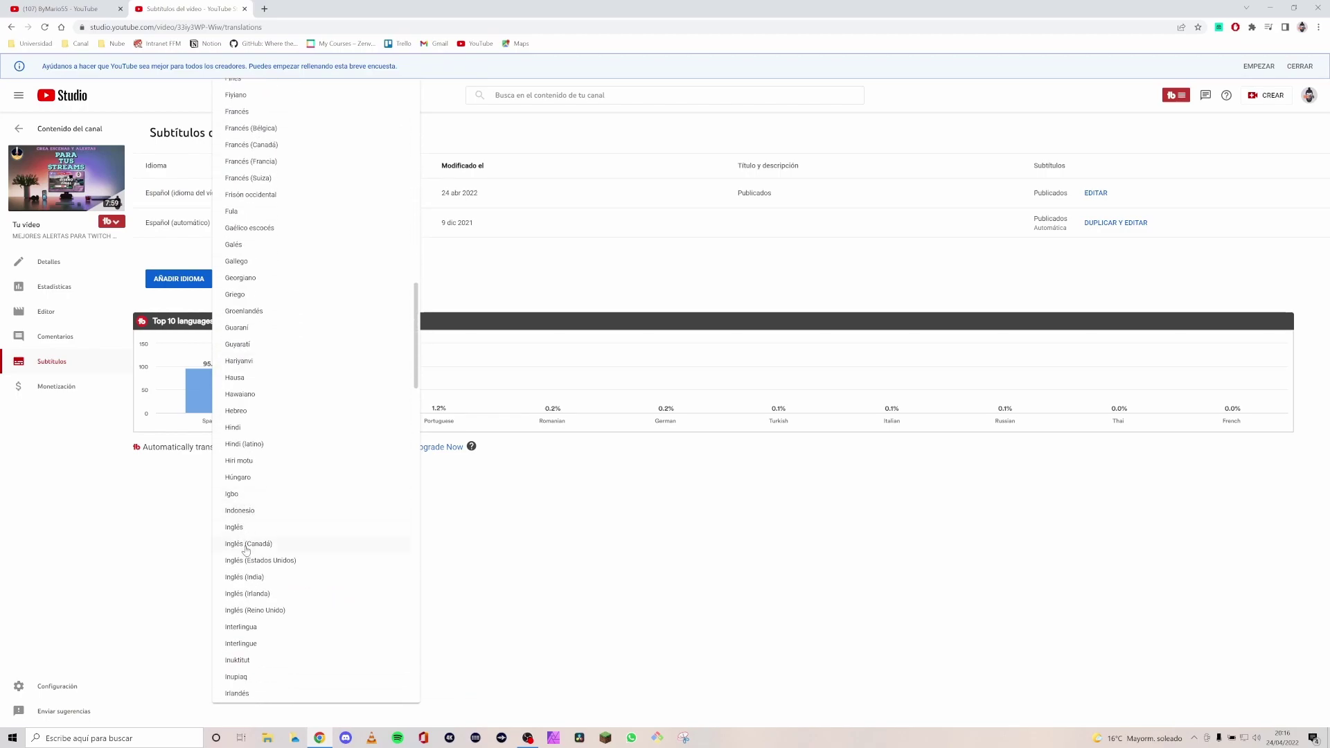
click(243, 528)
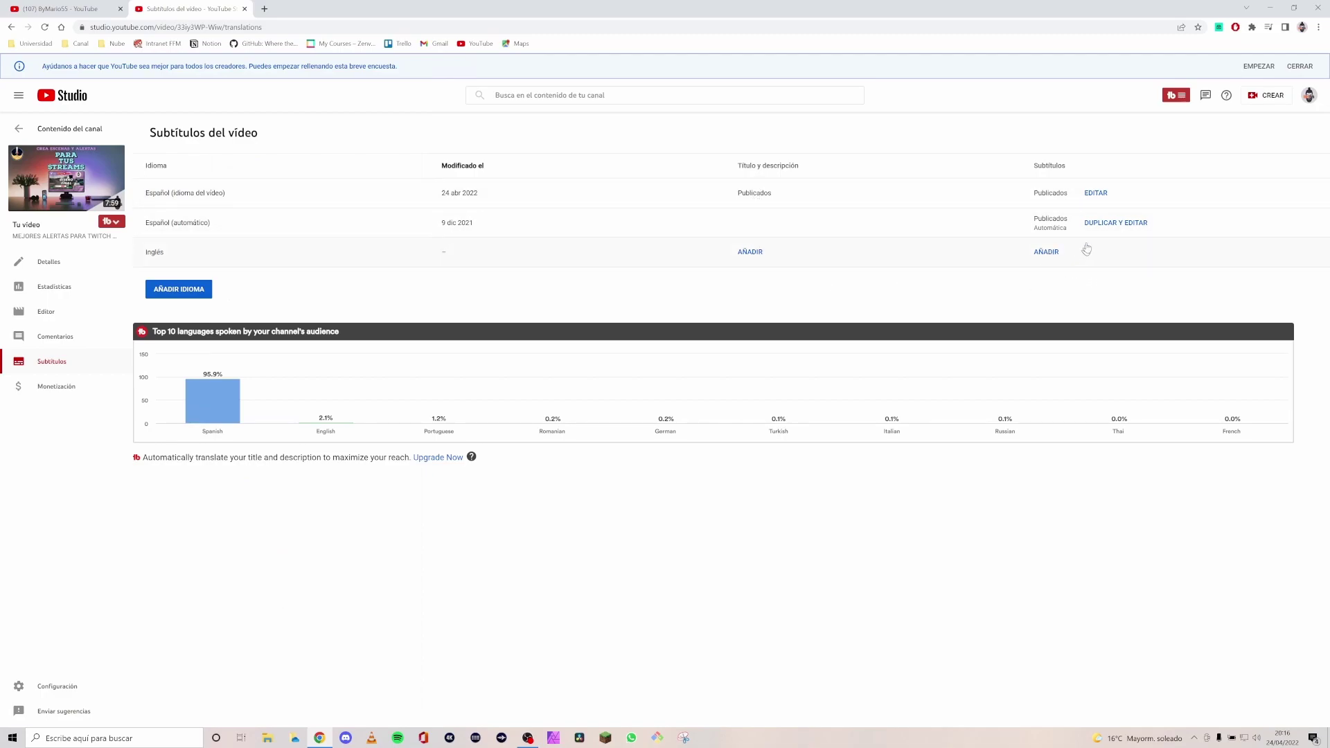
Step: Create the English subtitles by automatic translation and publish them
click(1041, 251)
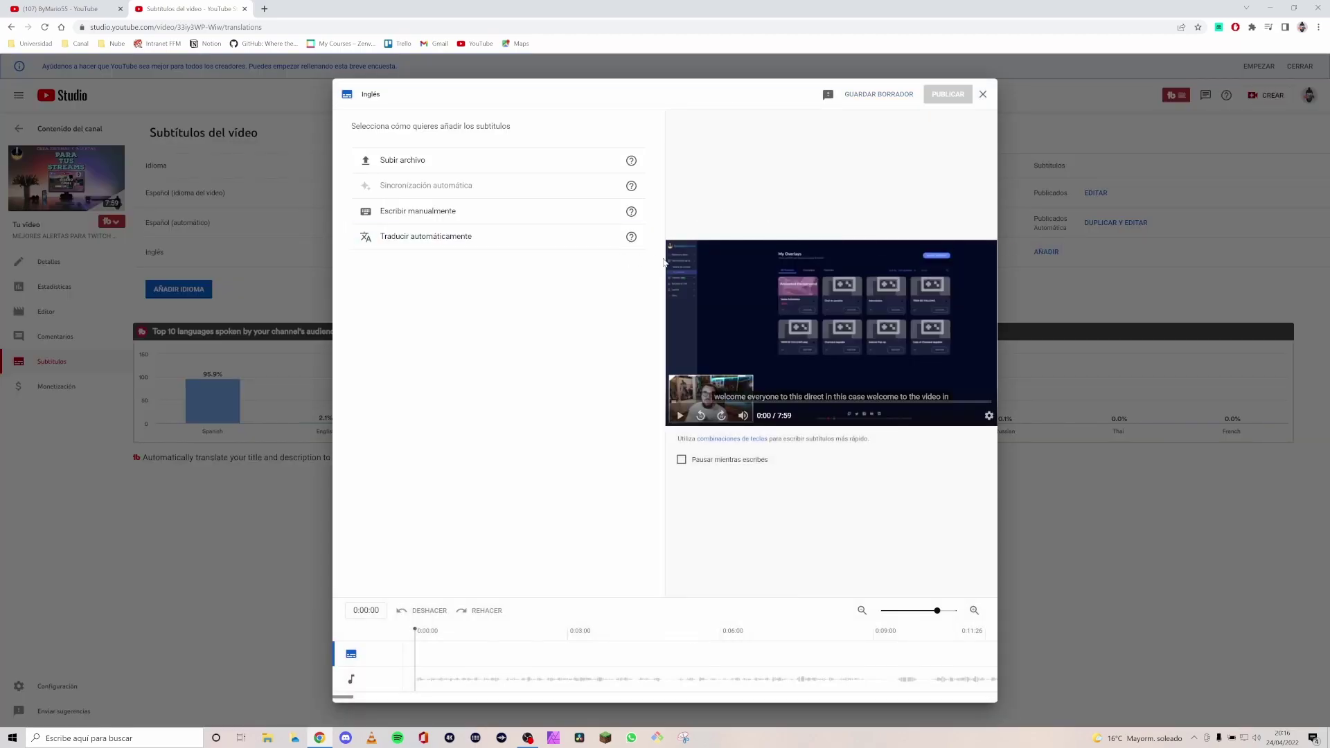
click(457, 236)
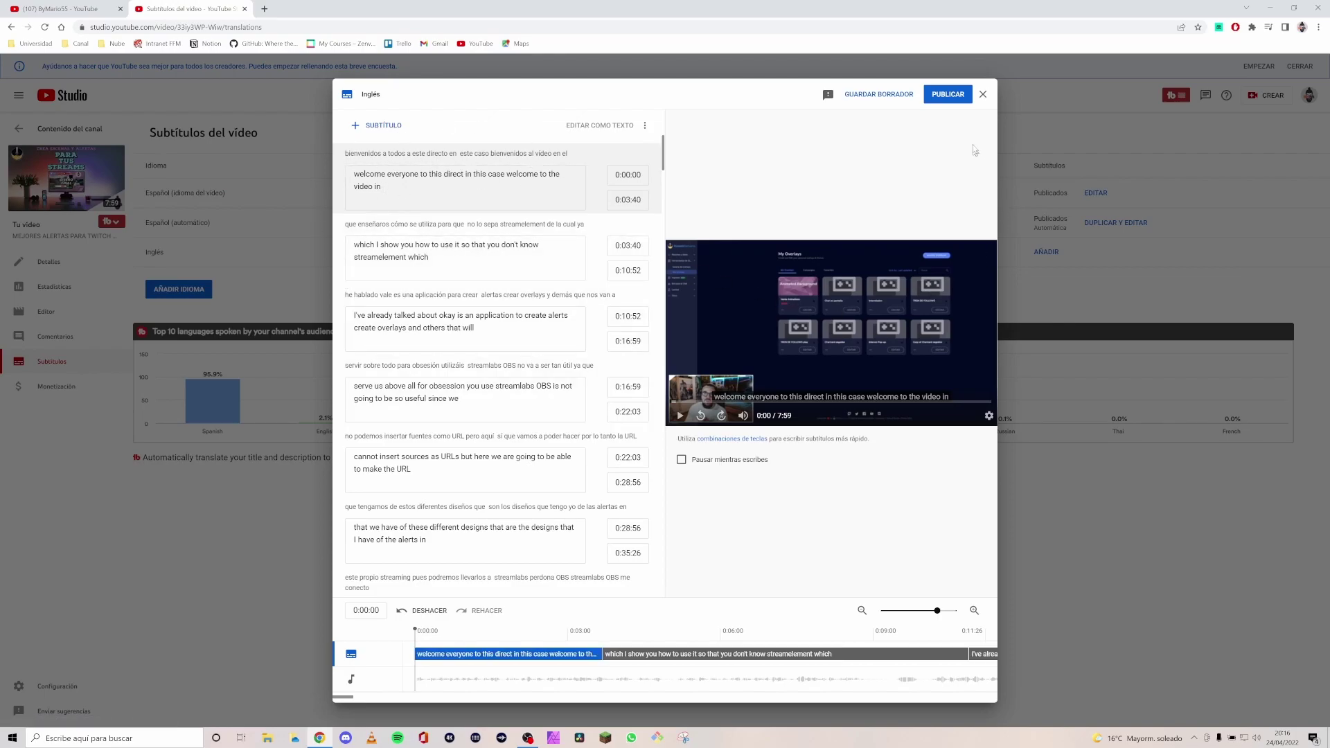
click(947, 96)
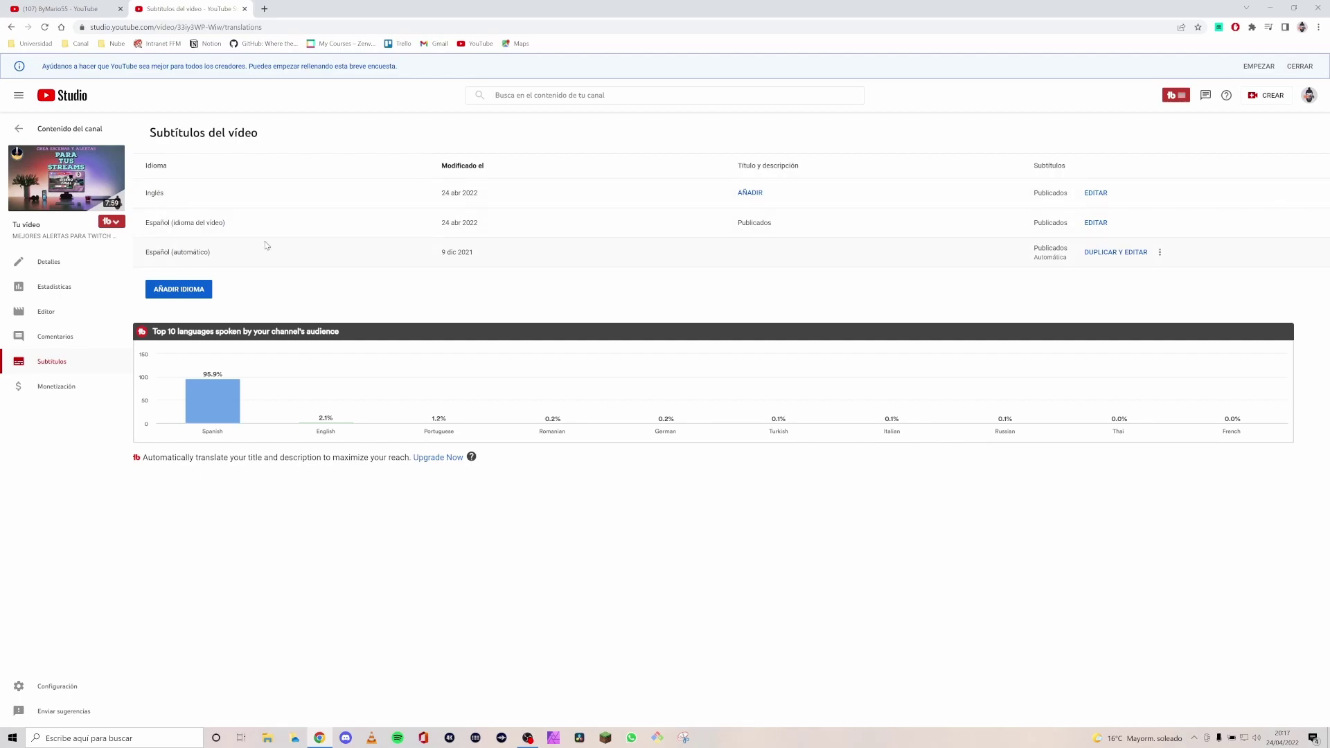
Step: Back in the channel's subtitles, duplicate the automatic Spanish subtitles of the CÓMO HACER DIRECTOS EN 10 MINUTOS video for editing, overwriting the Spanish draft
click(18, 129)
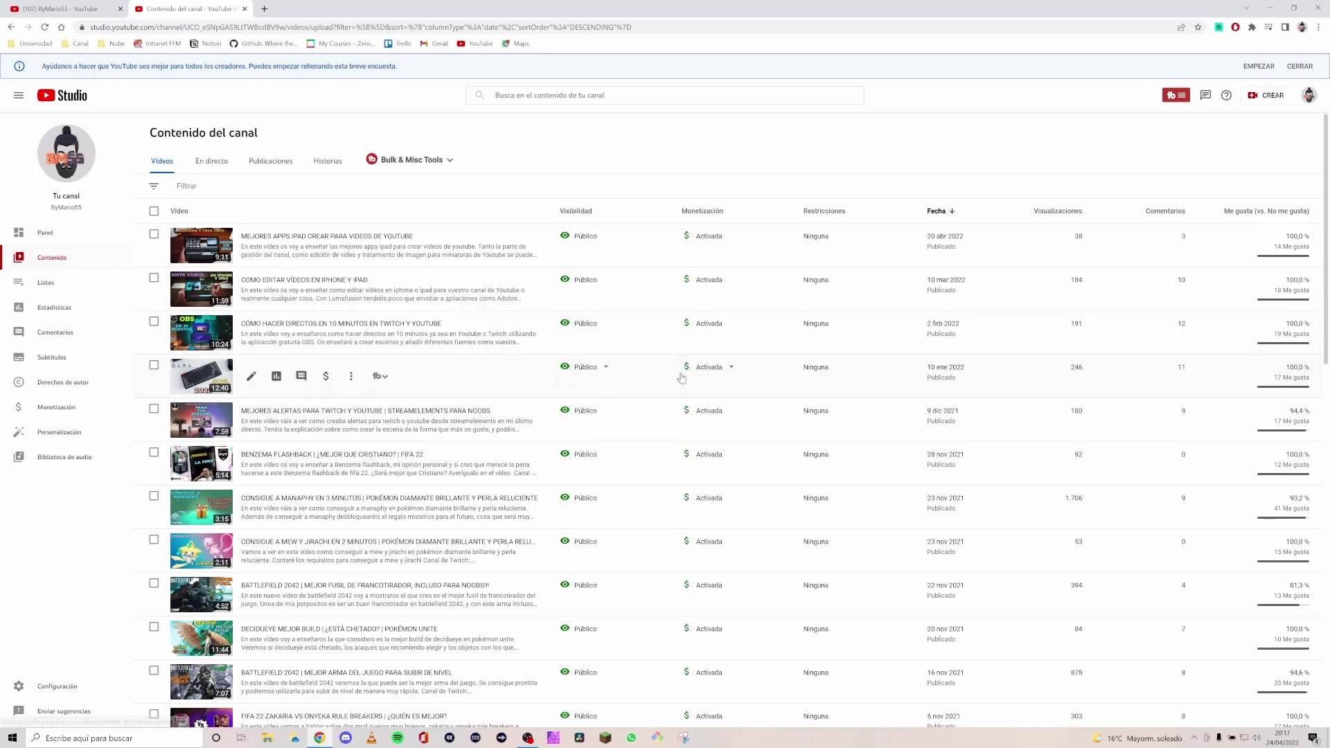
click(49, 359)
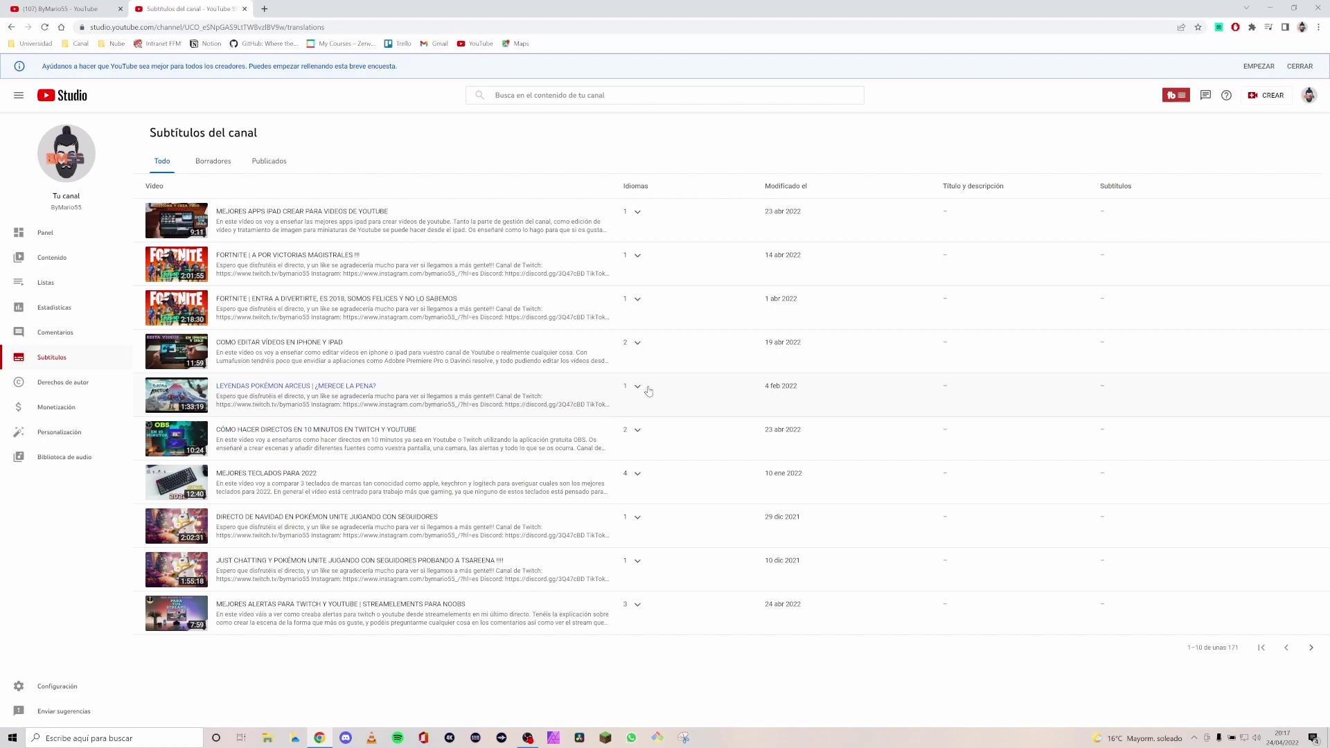
click(637, 432)
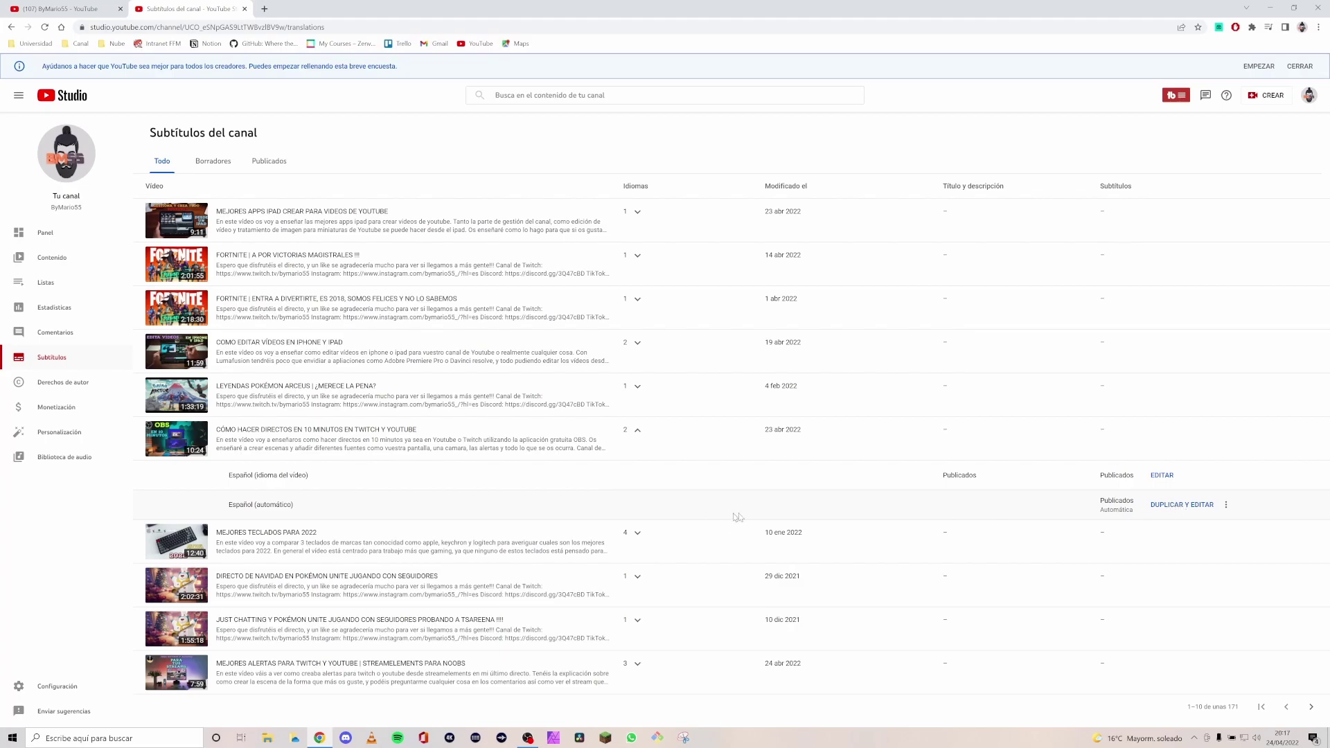
click(1182, 505)
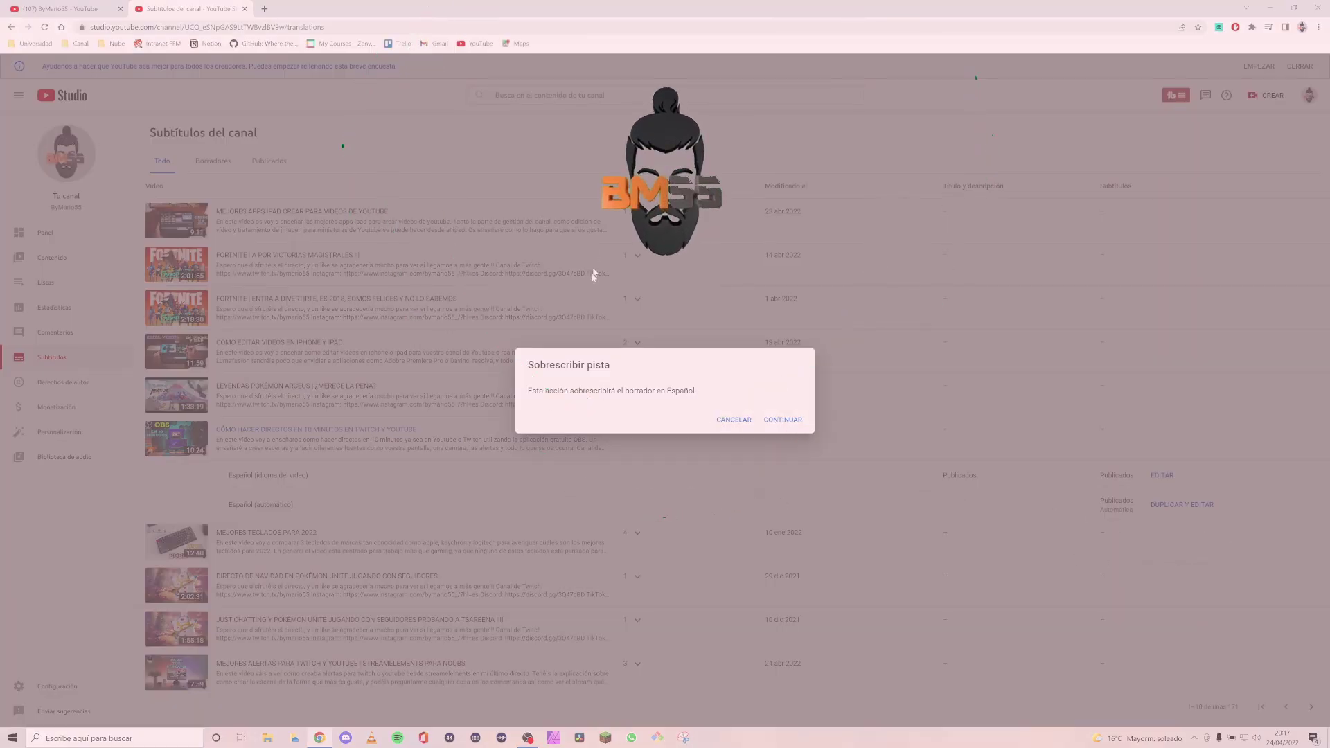
click(783, 419)
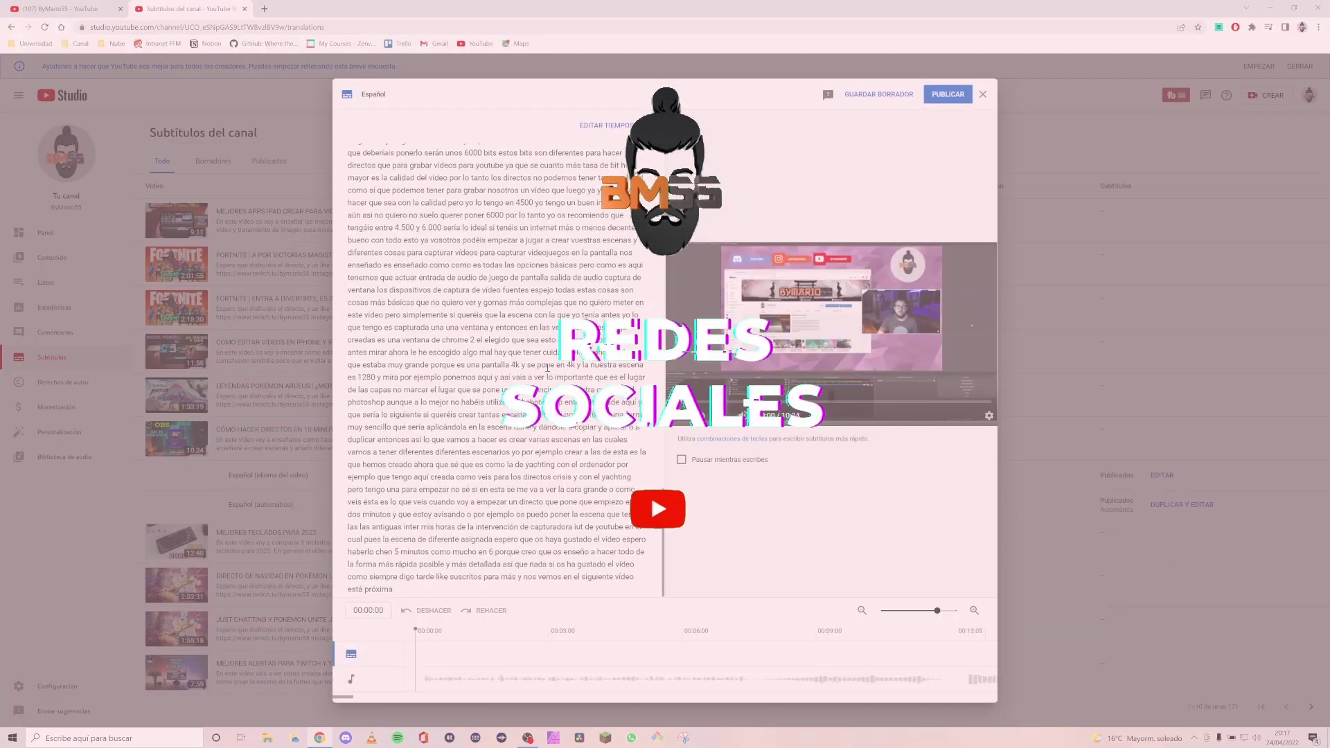